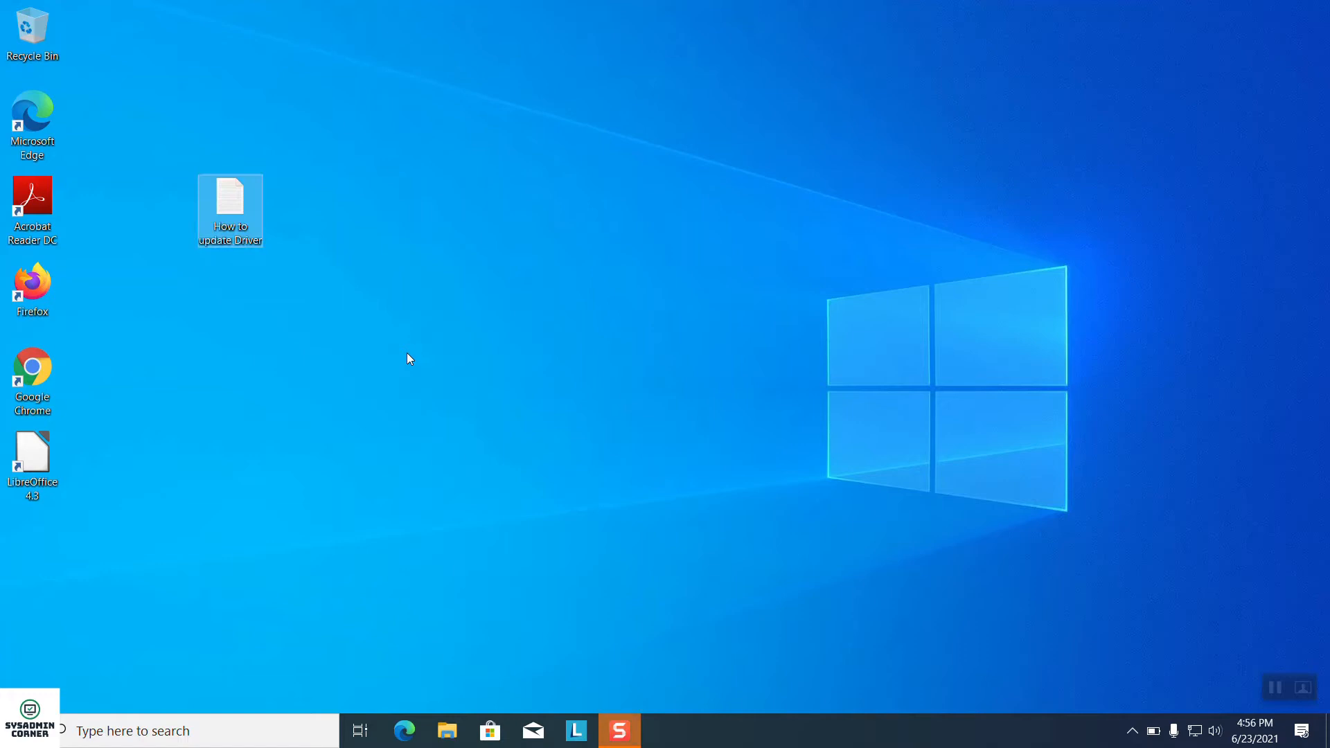
Open the "How to update Driver" text file and write "Welcome All" and "Today i'm going to show you all how to update the driver in Lenovo Windows laptop".
{"action": "key", "text": "Return"}
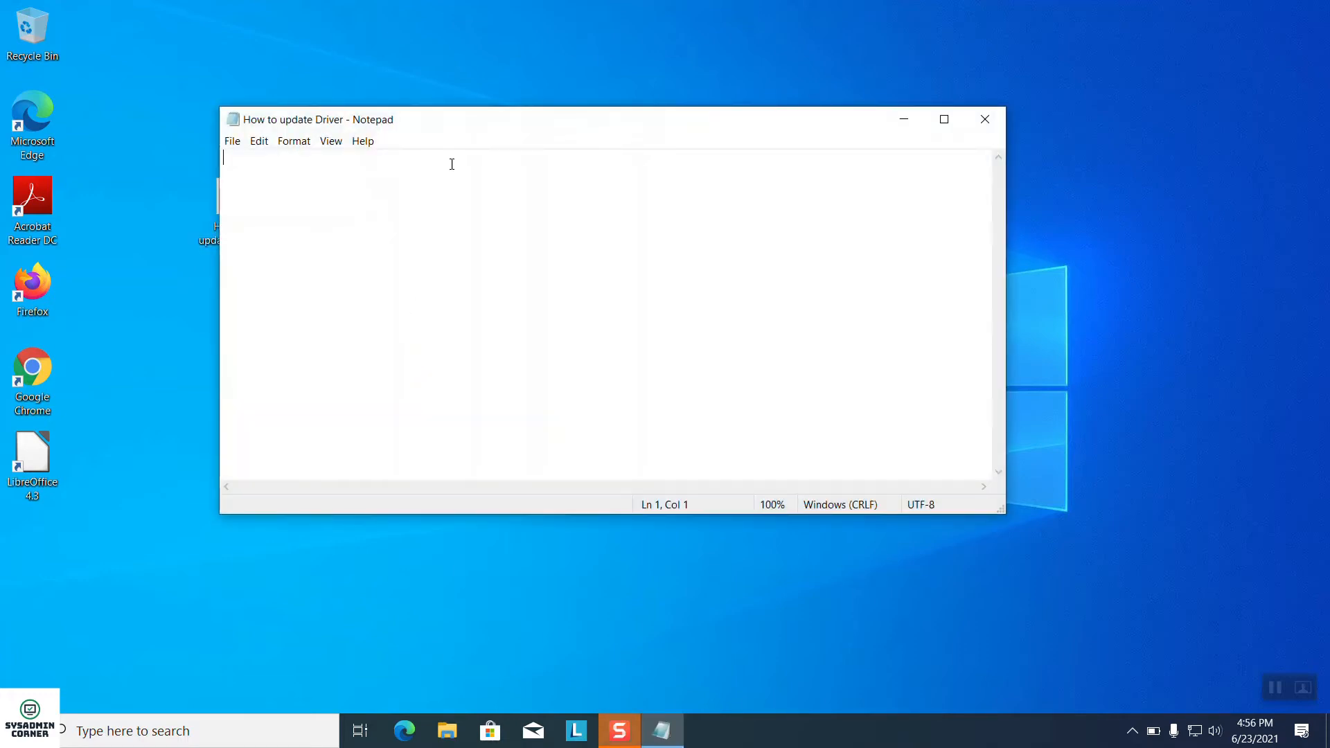
{"action": "left_click_drag", "start_coordinate": [555, 125], "coordinate": [622, 133]}
{"action": "type", "text": "Welcome All  "}
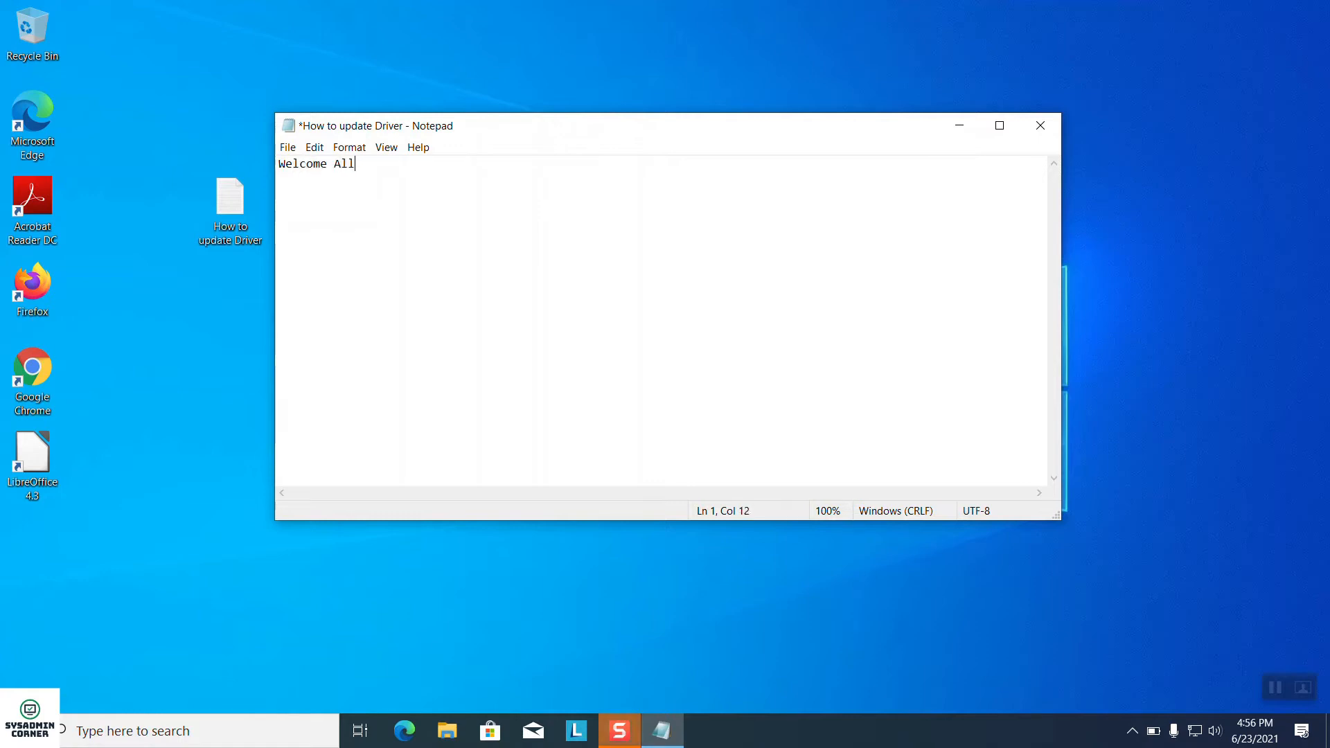
{"action": "type", "text": "Today i'm going to show you all how to "}
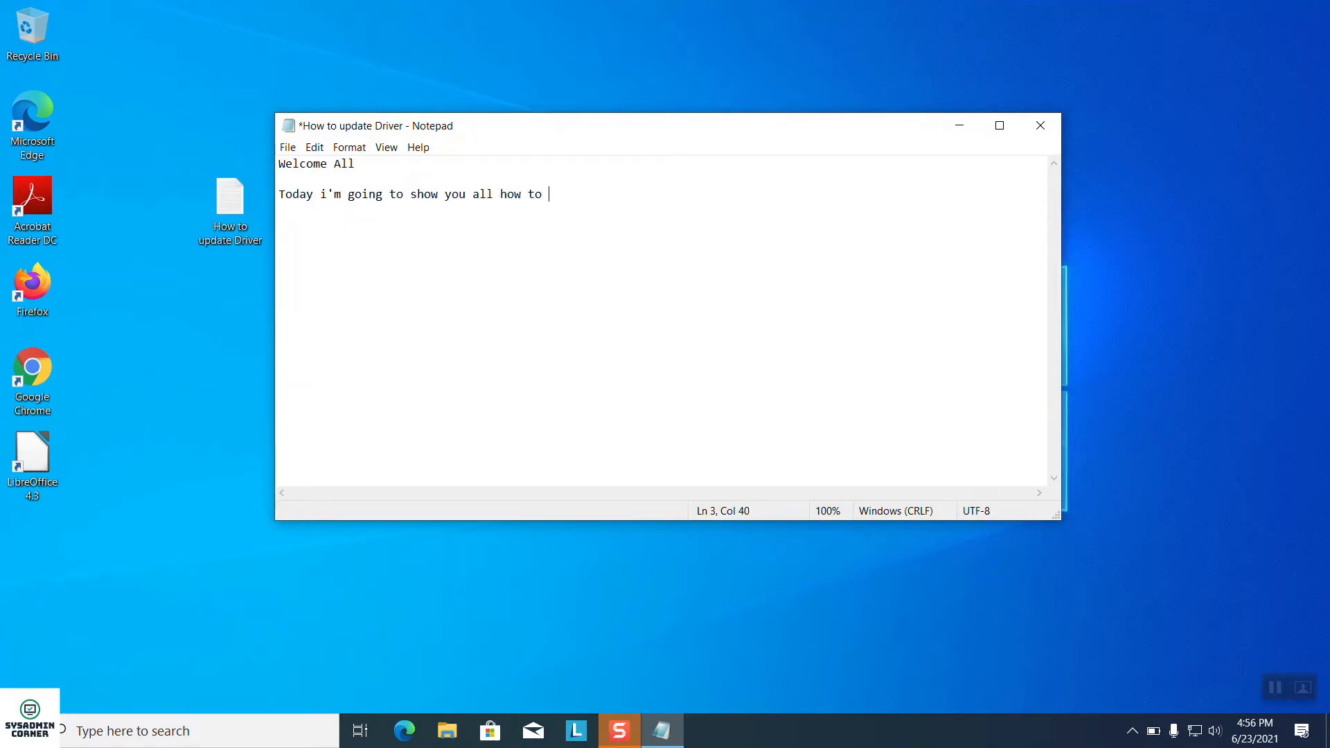
{"action": "type", "text": "update the driver in Leno"}
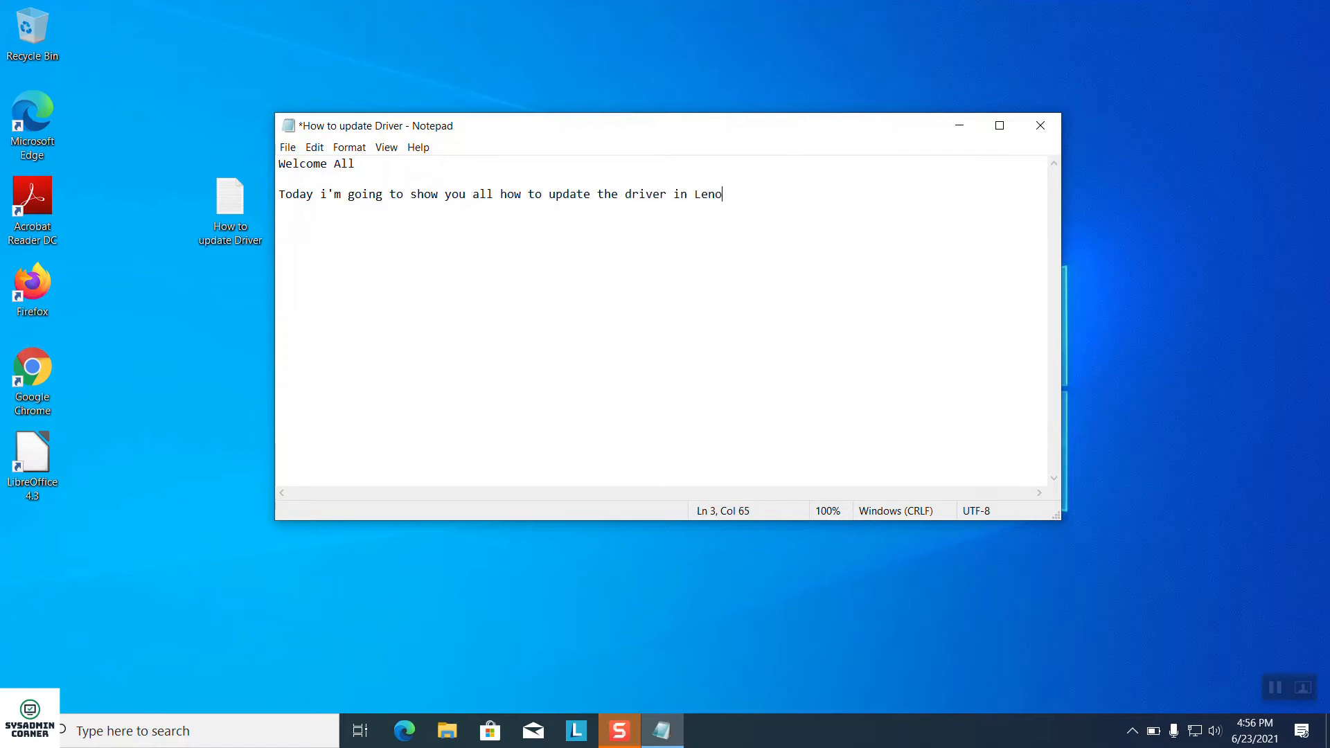
{"action": "type", "text": "vo Windows laptop  1. "}
Write the first list item as "1. Automatic driver update using Lenovo System update".
{"action": "type", "text": "Au"}
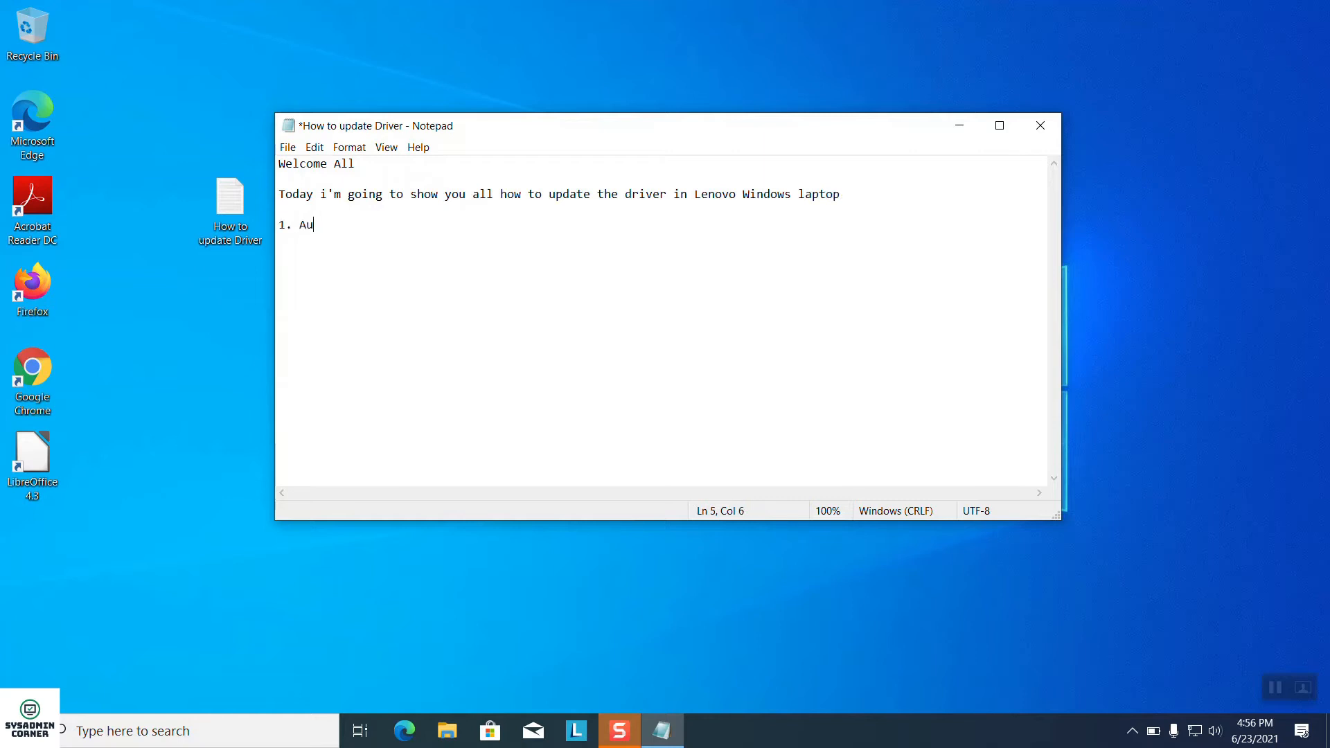
{"action": "type", "text": "tom"}
{"action": "key", "text": "BackSpace"}
{"action": "type", "text": "omatic Download using"}
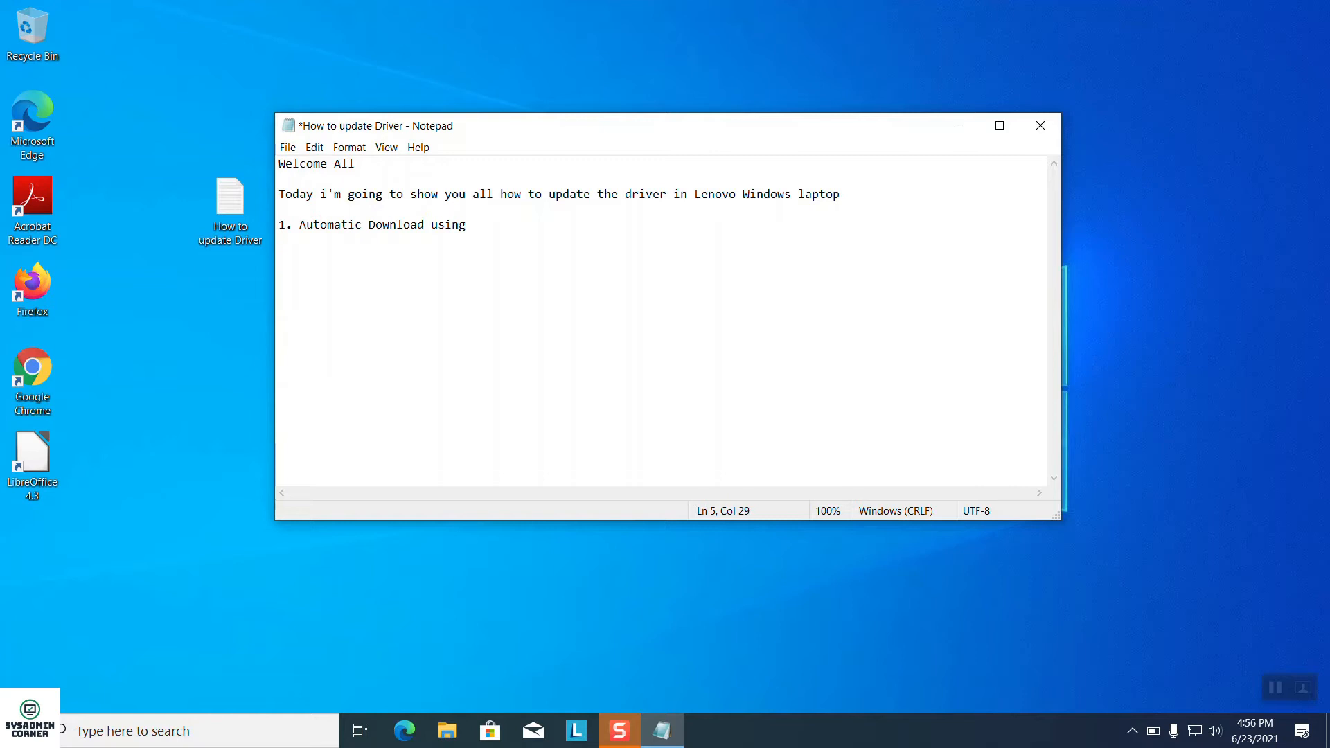
{"action": "type", "text": "driver update"}
{"action": "key", "text": "ctrl+shift+Right"}
{"action": "key", "text": "Delete"}
{"action": "type", "text": "novo"}
{"action": "key", "text": "BackSpace"}
{"action": "key", "text": "BackSpace"}
{"action": "type", "text": "vo System update"}
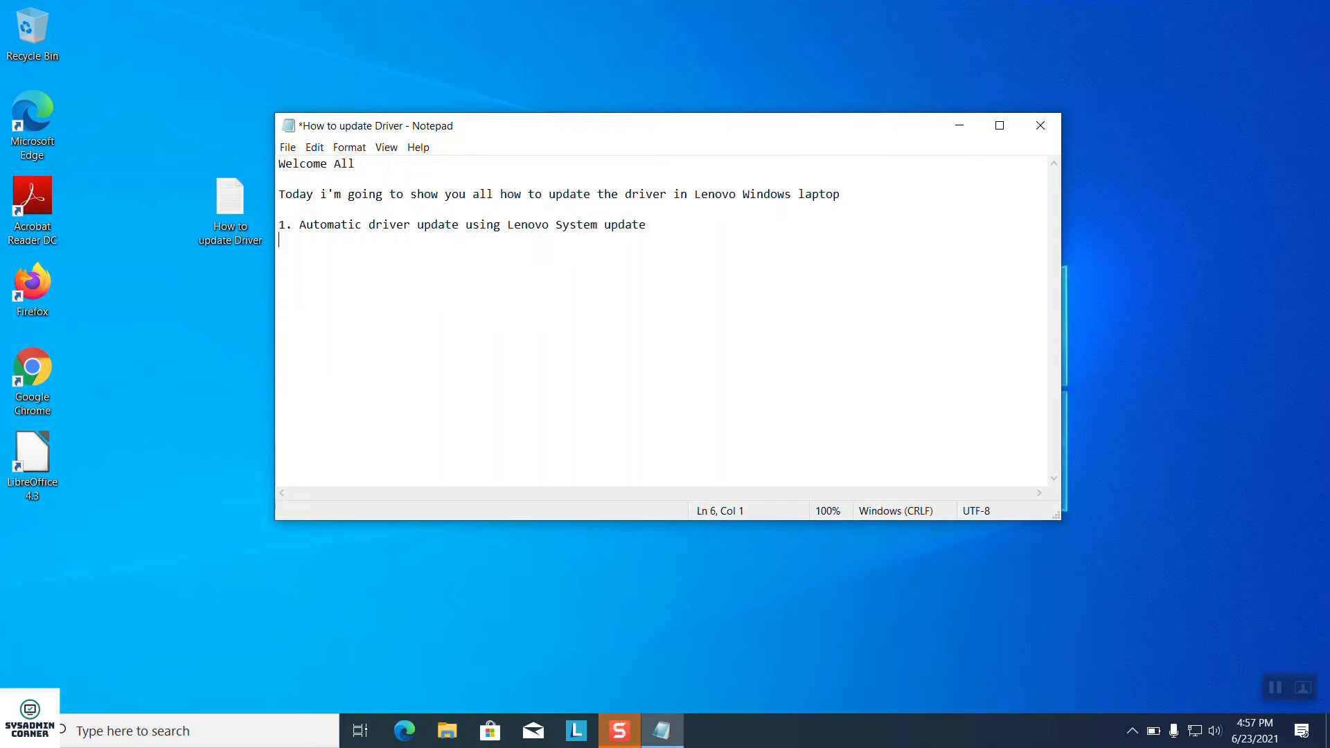
Add the item "2. Manual update" and, after a blank line, the sentence "Now we will check one by one".
{"action": "key", "text": "BackSpace"}
{"action": "type", "text": "Manua"}
{"action": "type", "text": "l update  "}
{"action": "type", "text": "Now "}
{"action": "type", "text": "we wi"}
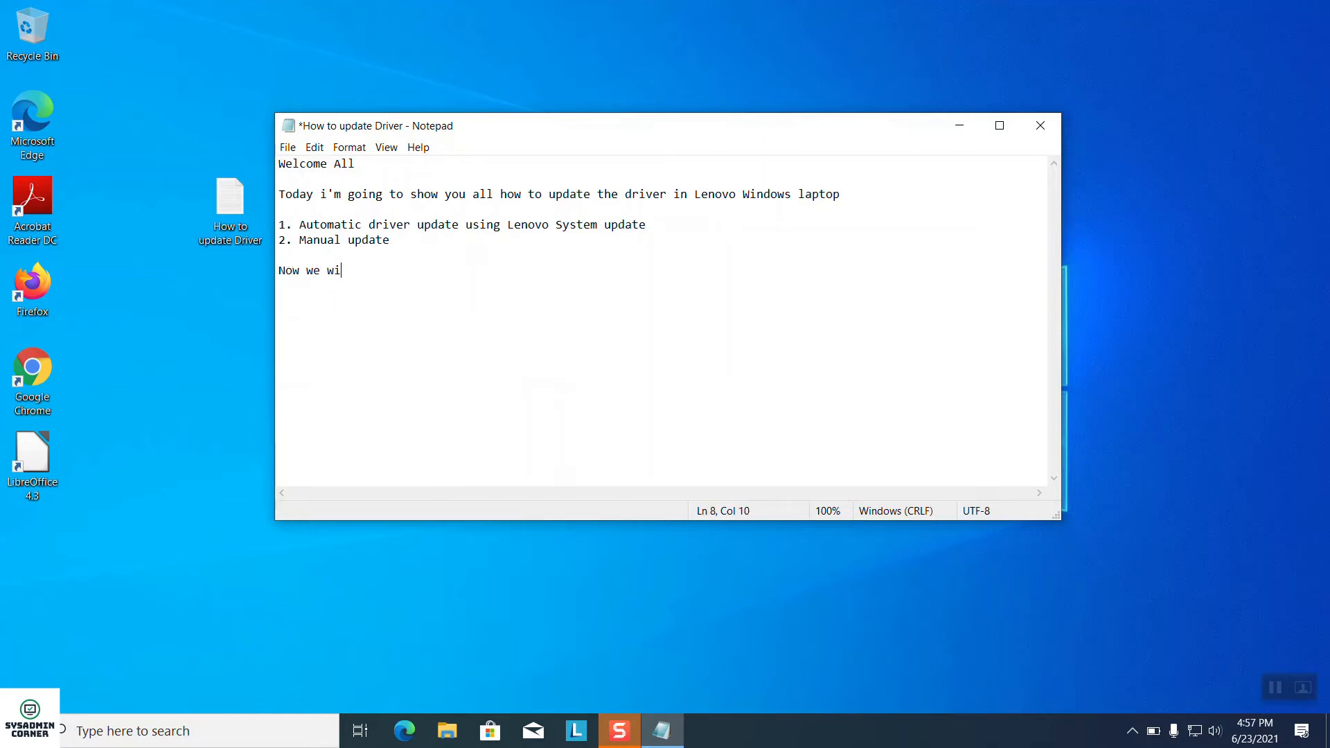
{"action": "type", "text": "ll check one by one"}
{"action": "left_click", "coordinate": [622, 667]}
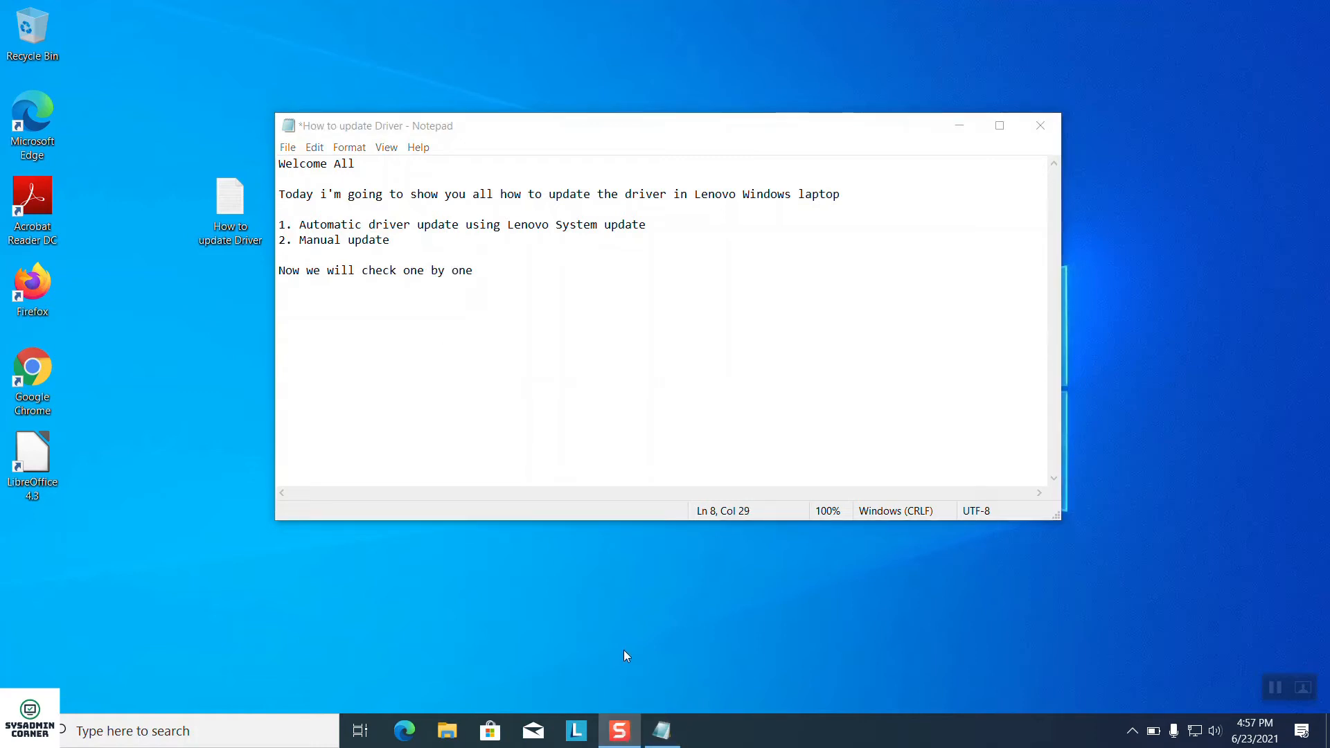
{"action": "left_click", "coordinate": [1133, 733]}
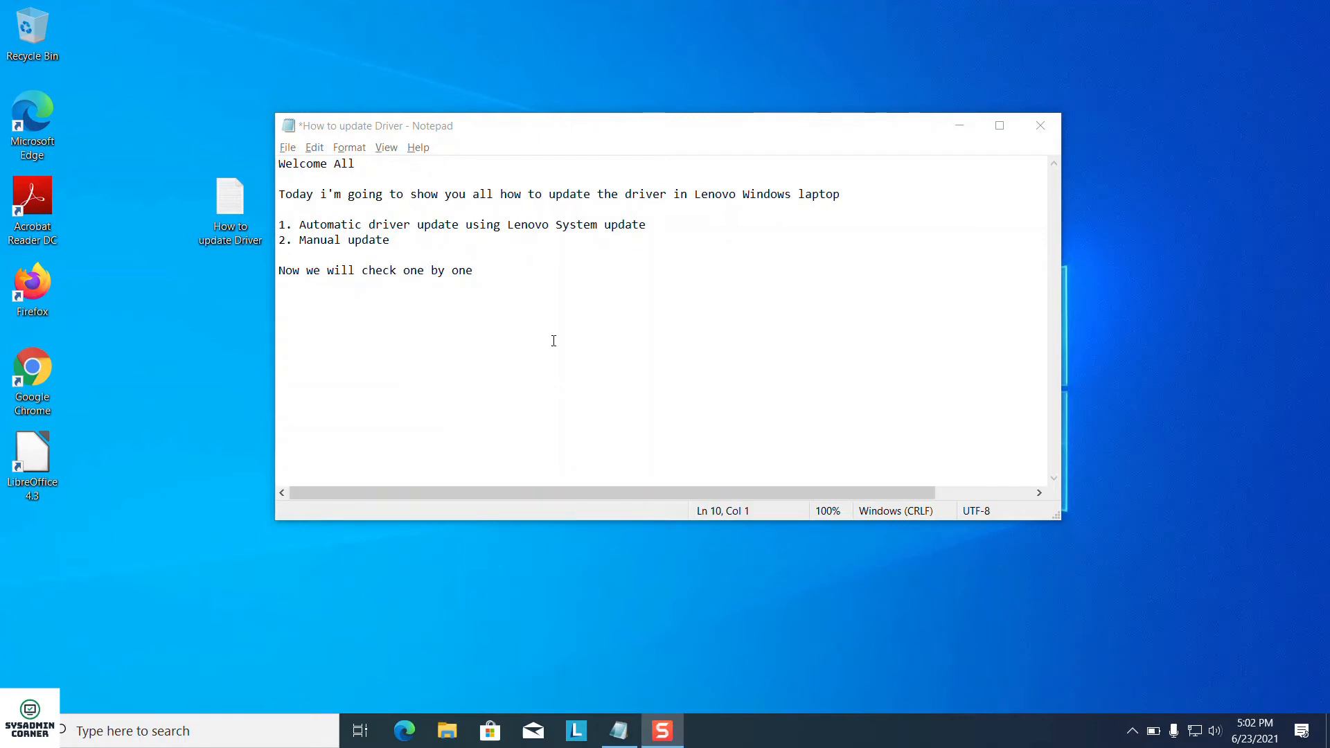
Add two line breaks after "Now we will check one by one".
{"action": "left_click", "coordinate": [511, 273]}
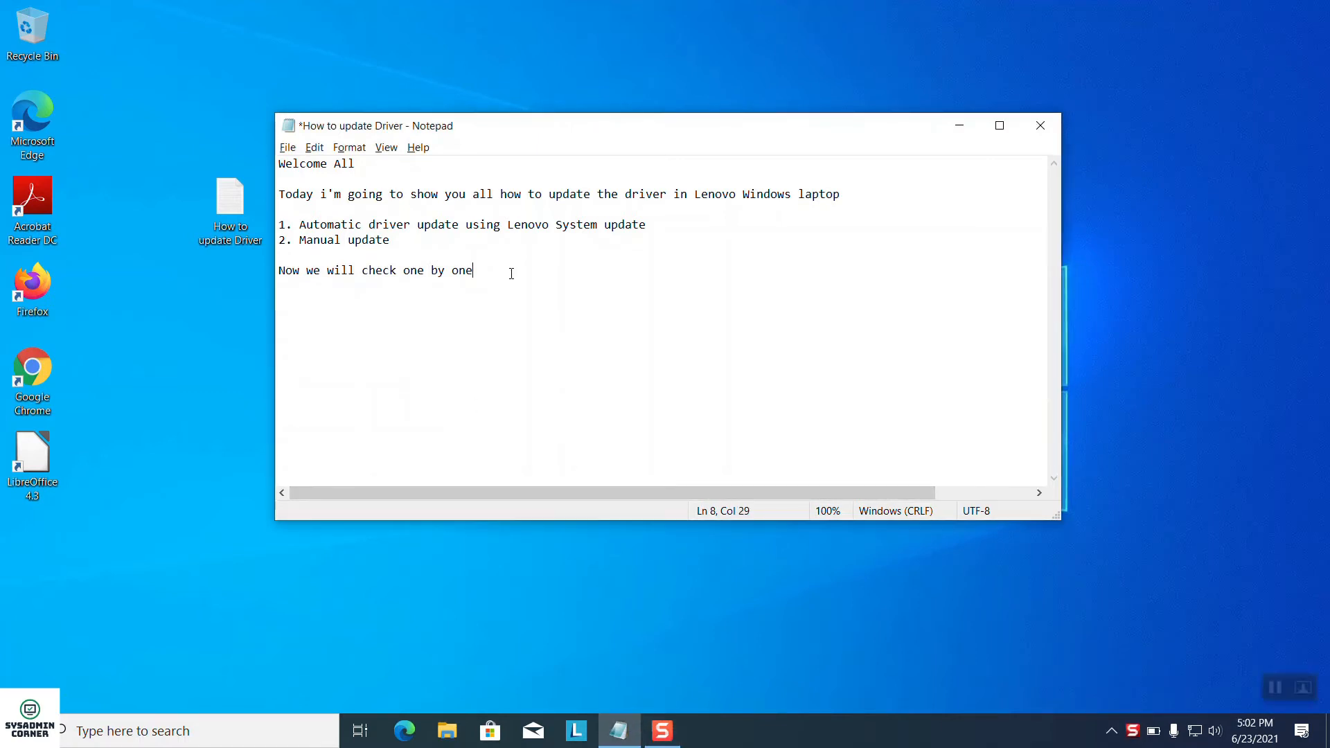
{"action": "key", "text": "Return"}
{"action": "key", "text": "Return"}
Switch to Google Chrome, search for "lenovo system update" and download system_update_5.07.0124.exe from Lenovo's support page.
{"action": "double_click", "coordinate": [52, 363]}
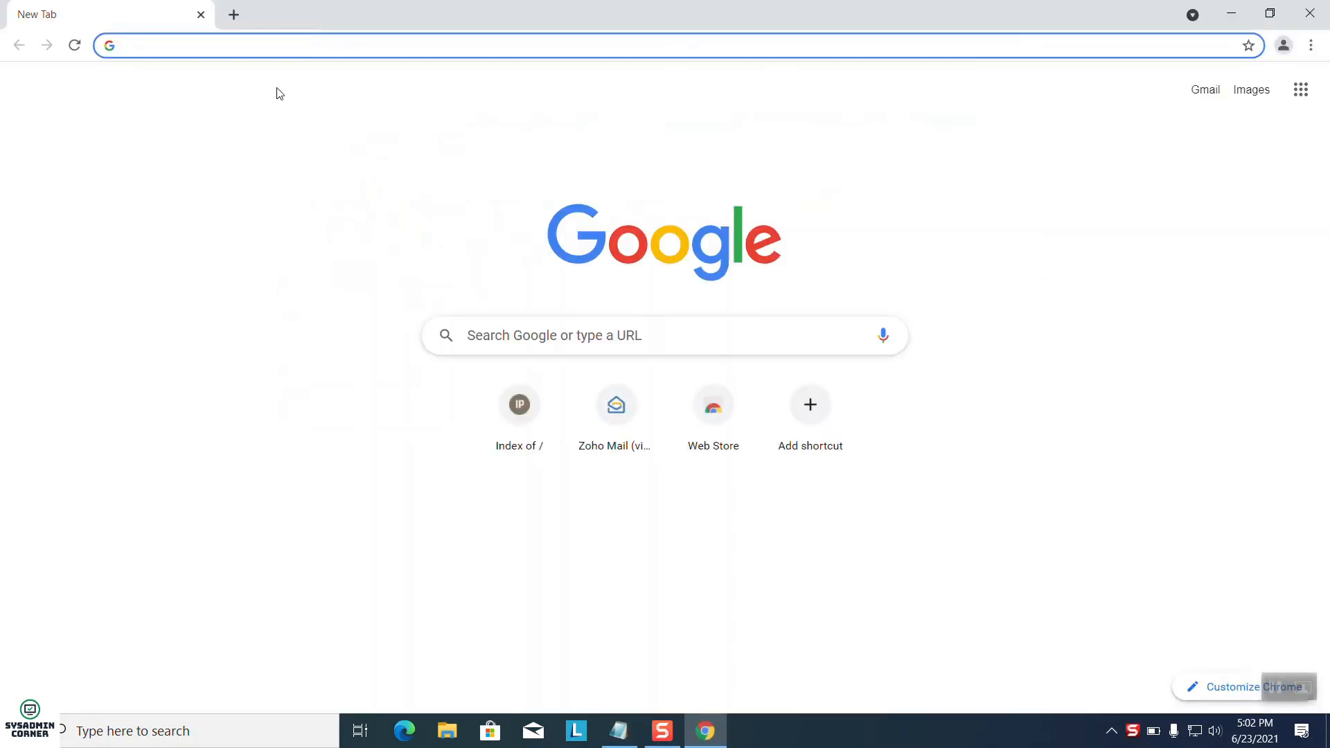
{"action": "type", "text": "lenovo system update"}
{"action": "key", "text": "Return"}
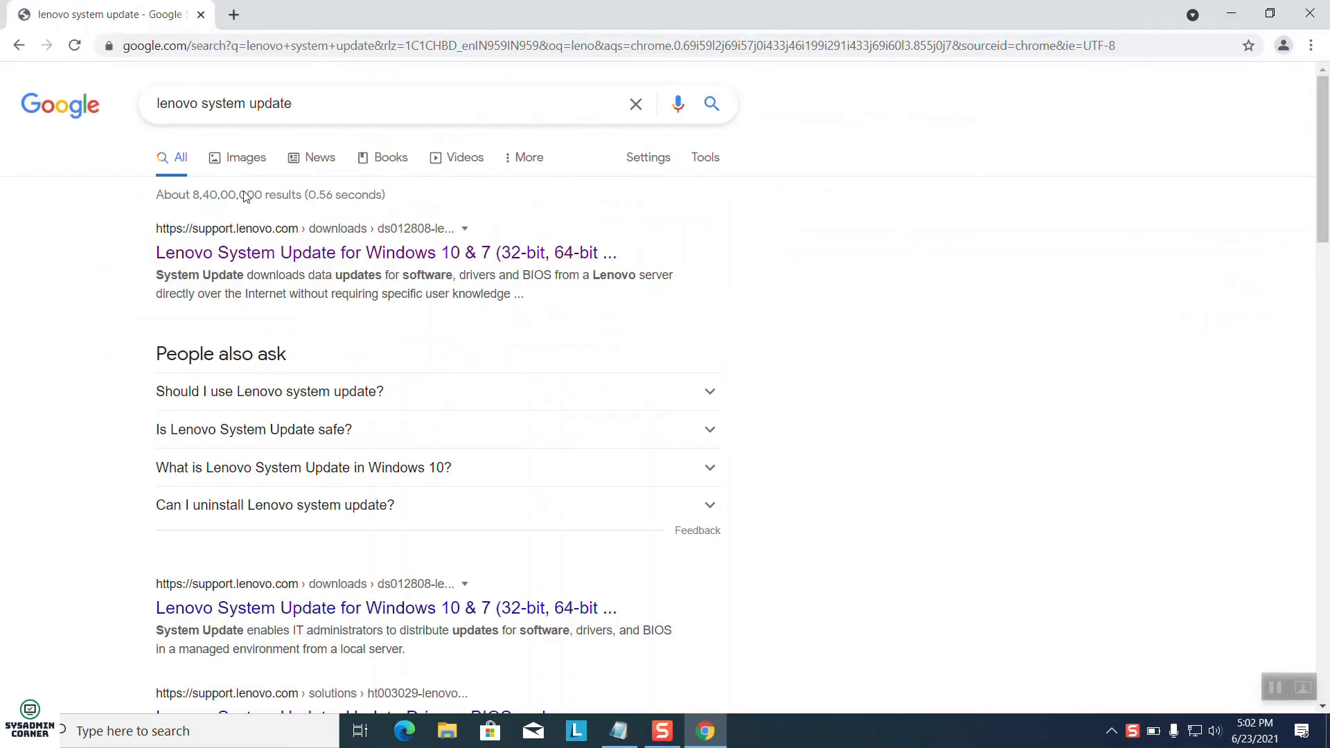
{"action": "left_click", "coordinate": [460, 257]}
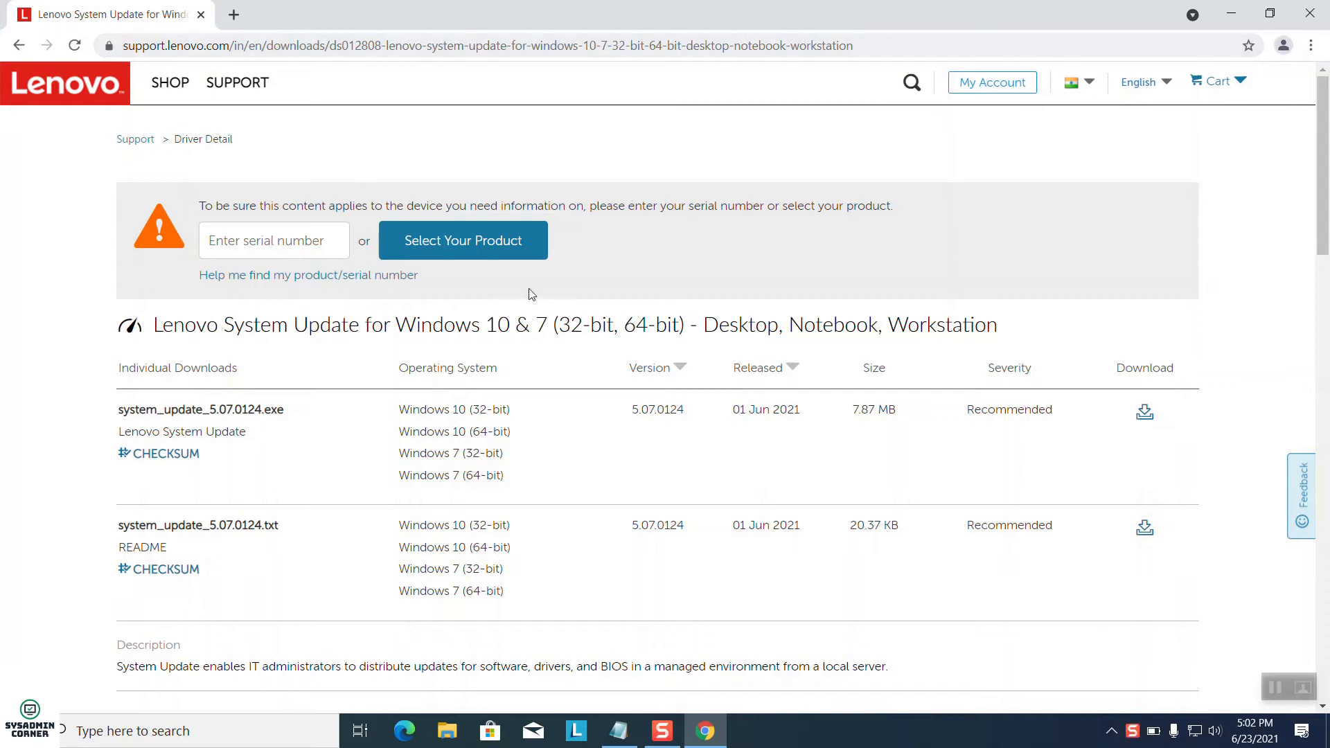
{"action": "left_click", "coordinate": [1143, 414]}
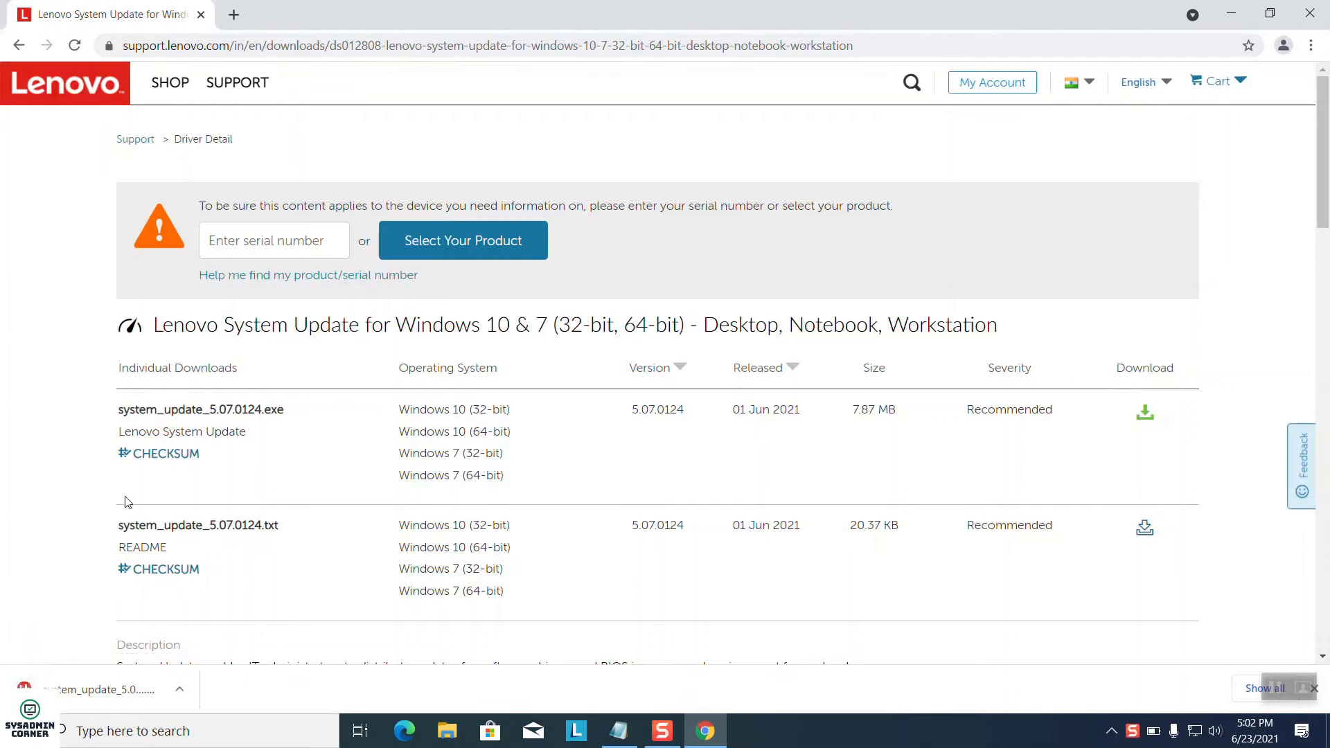
Run the downloaded installer to install Lenovo System Update, finish the setup and close the browser.
{"action": "left_click", "coordinate": [67, 693]}
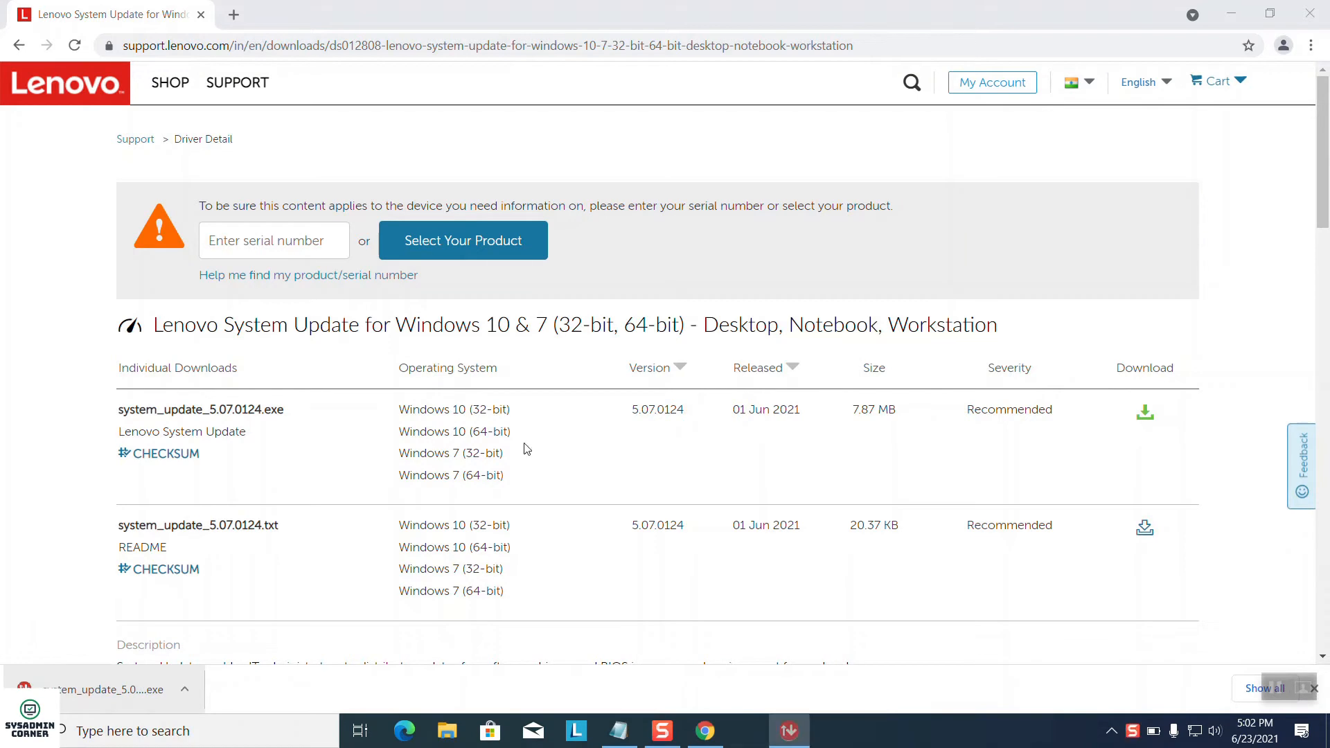
{"action": "left_click", "coordinate": [764, 502]}
{"action": "key", "text": "Up"}
{"action": "left_click", "coordinate": [763, 506]}
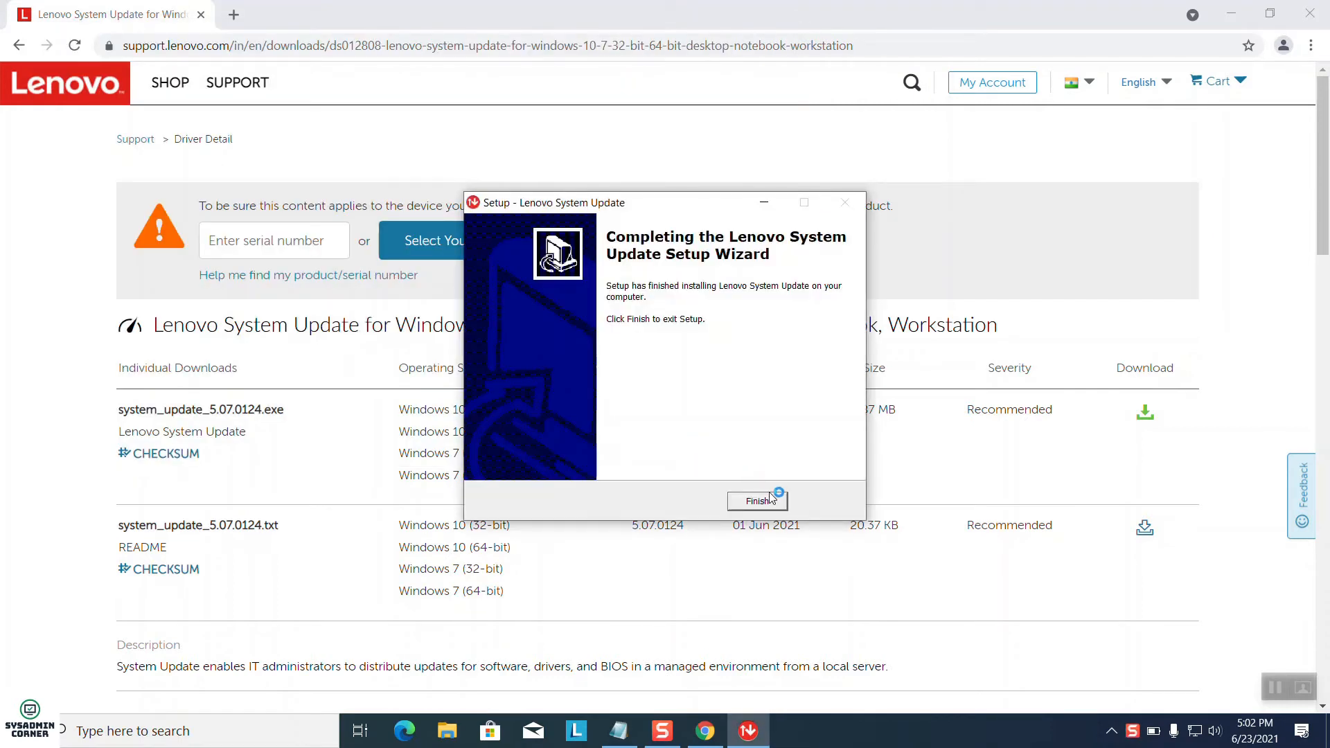
{"action": "left_click", "coordinate": [765, 499]}
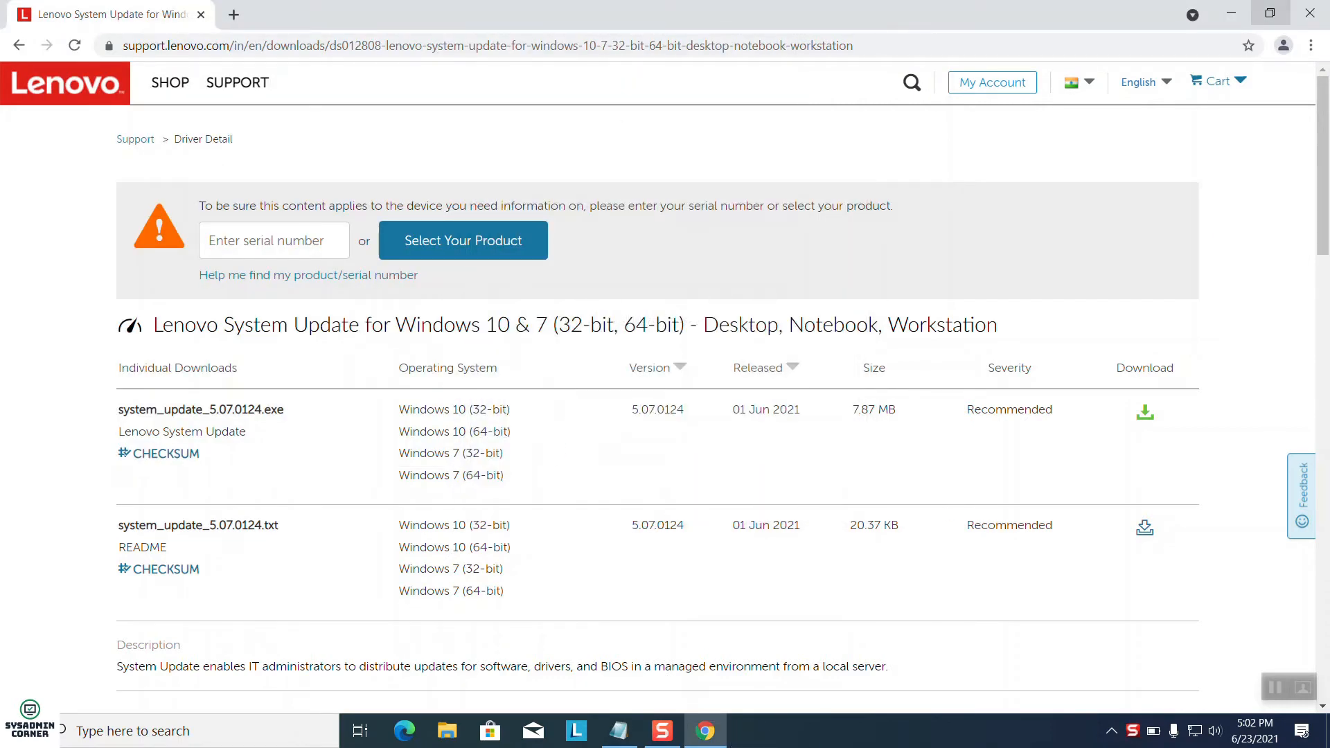
{"action": "left_click", "coordinate": [1270, 13]}
{"action": "left_click", "coordinate": [1305, 13]}
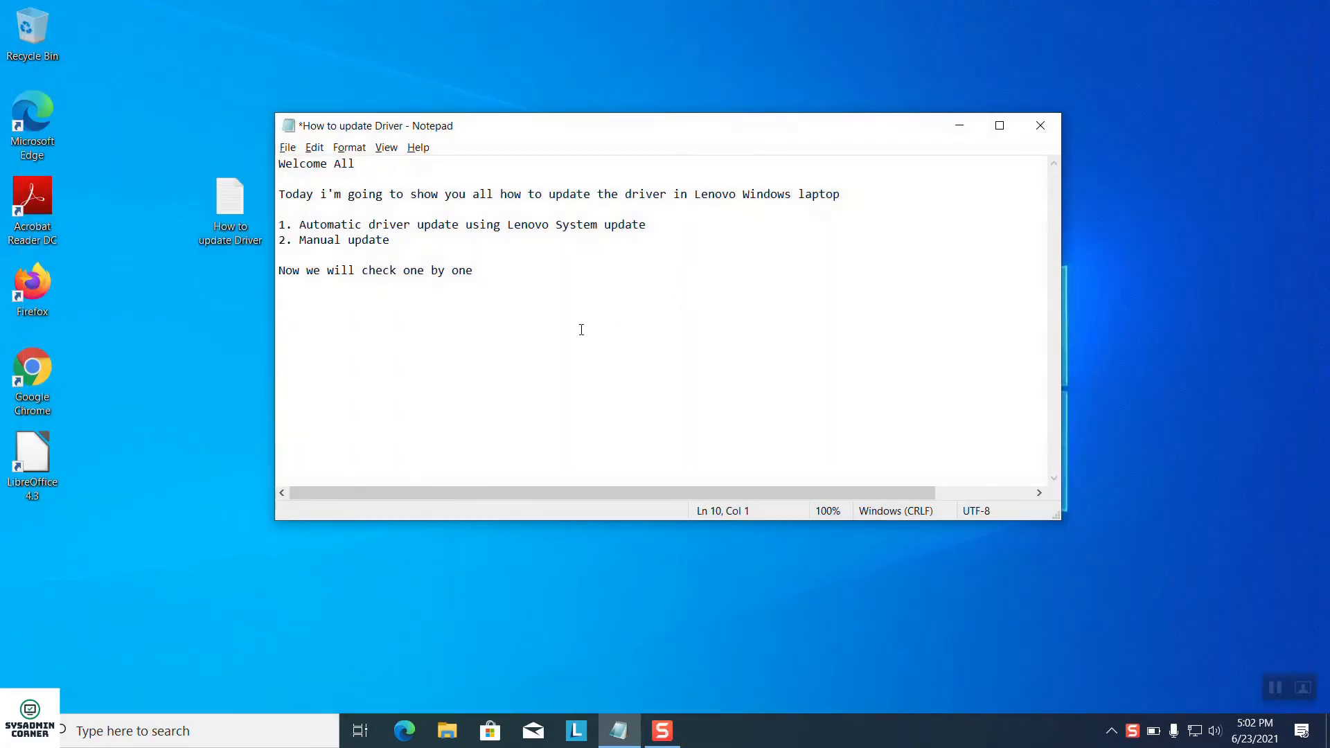
Launch System Update, decline the usage data collection and start the search for new updates.
{"action": "key", "text": "super"}
{"action": "type", "text": "sys"}
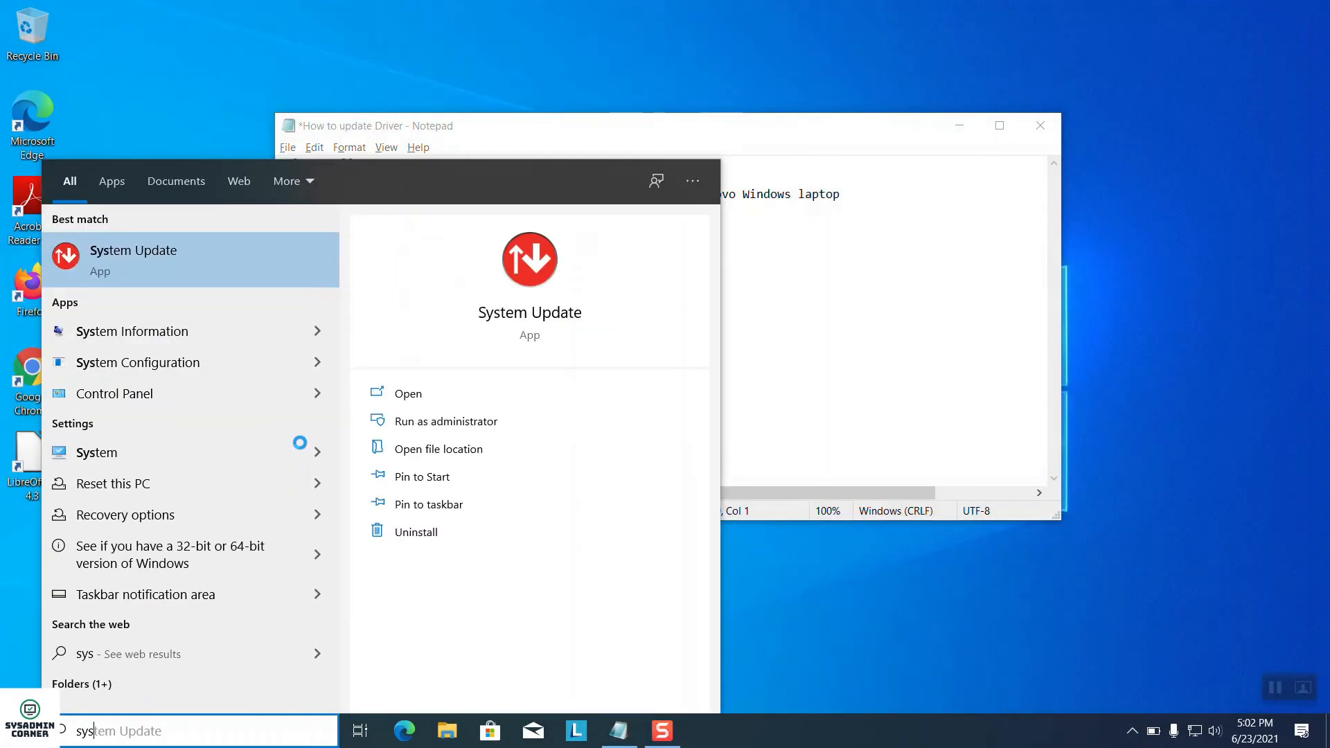
{"action": "key", "text": "Return"}
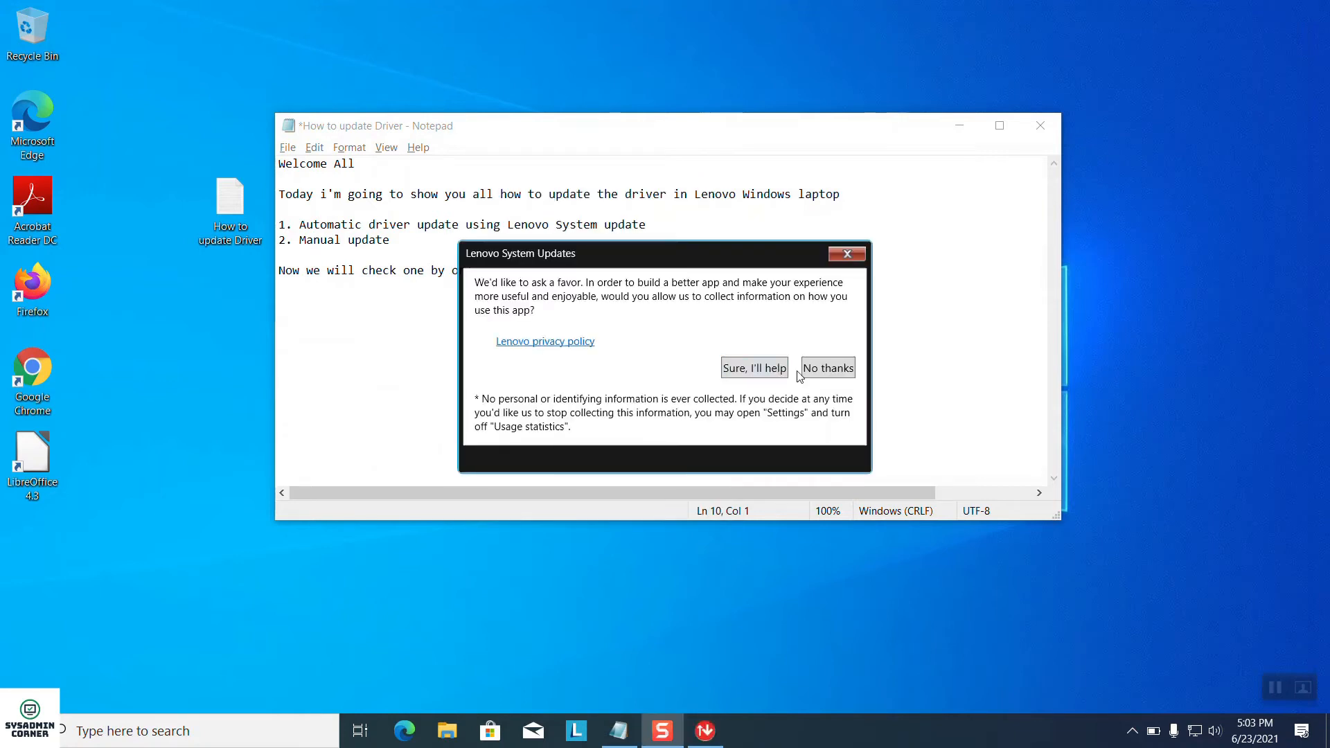
{"action": "left_click", "coordinate": [804, 371]}
{"action": "left_click", "coordinate": [970, 558]}
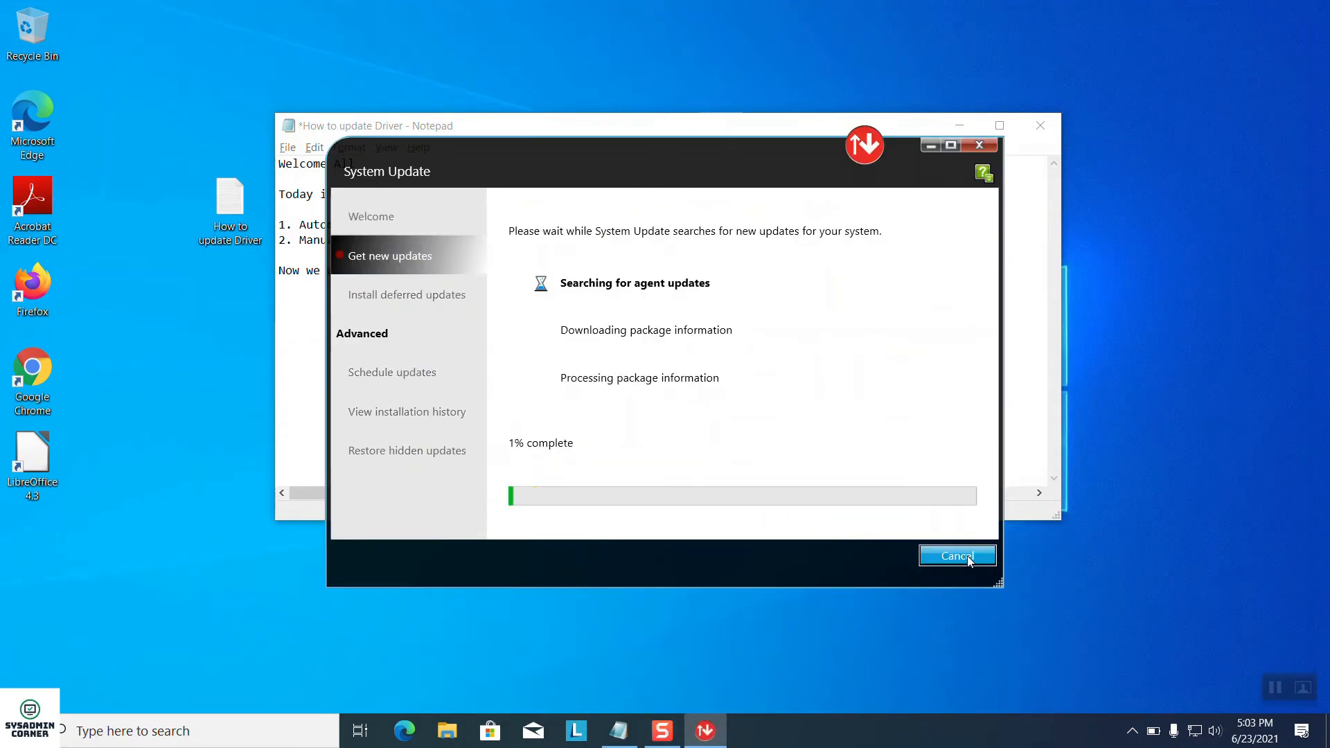
Move the System Update window clear of the notes, maximize Notepad and bring System Update back in front.
{"action": "left_click_drag", "start_coordinate": [648, 175], "coordinate": [807, 122]}
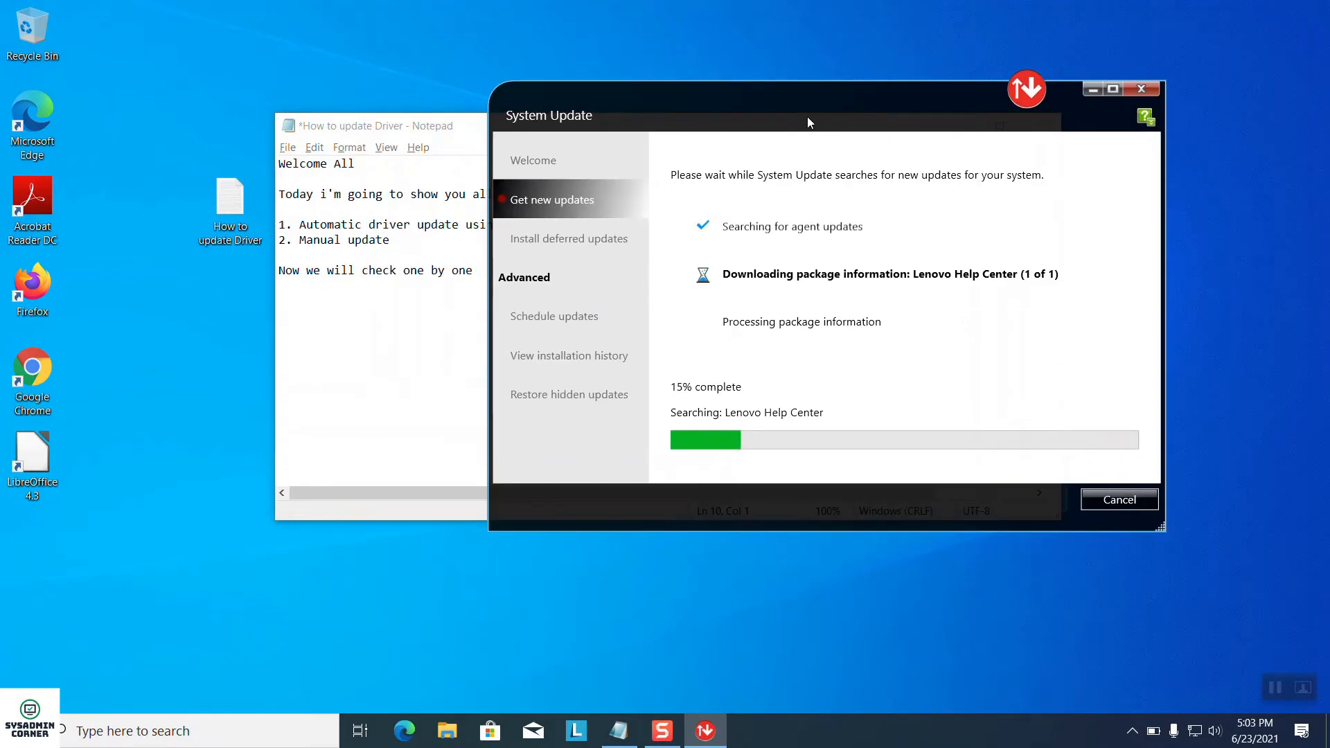
{"action": "double_click", "coordinate": [428, 126]}
{"action": "left_click", "coordinate": [705, 731]}
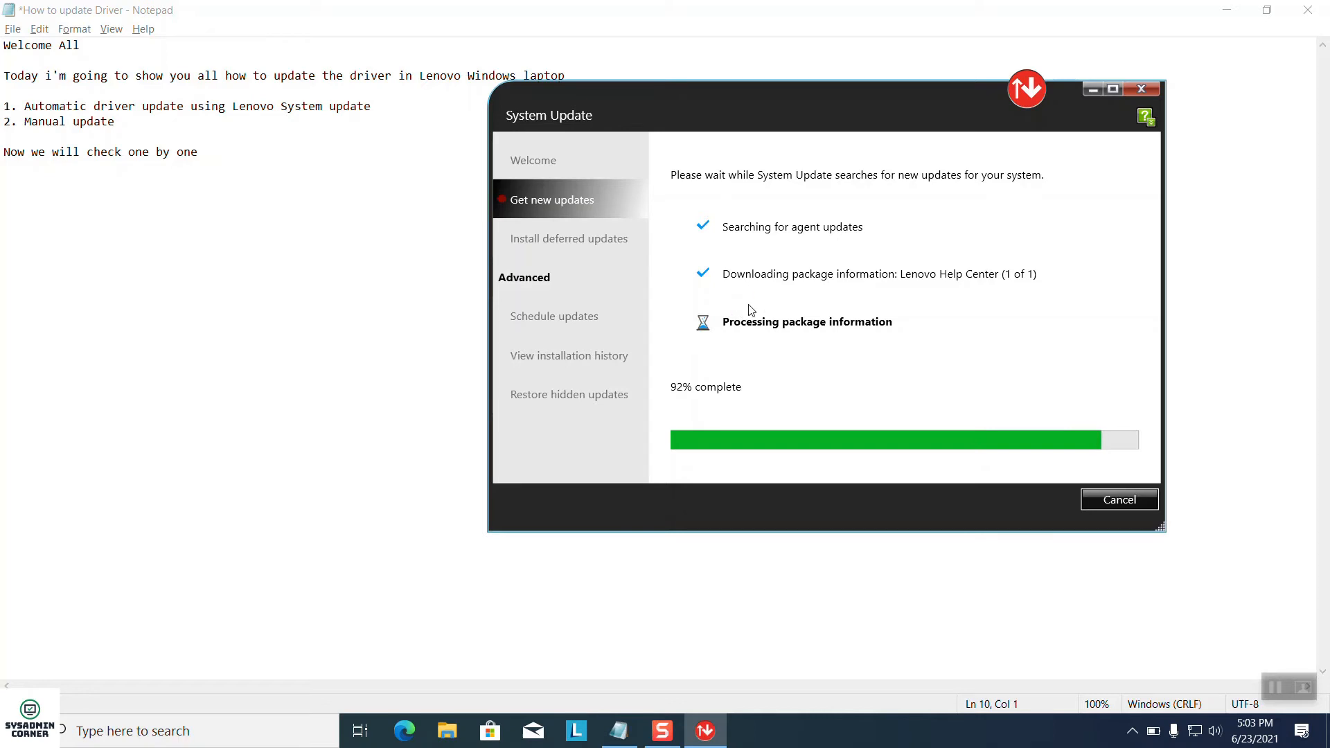
Append "- Download - Install -" to the first list item in the Notepad notes.
{"action": "left_click", "coordinate": [383, 106]}
{"action": "type", "text": "- Down"}
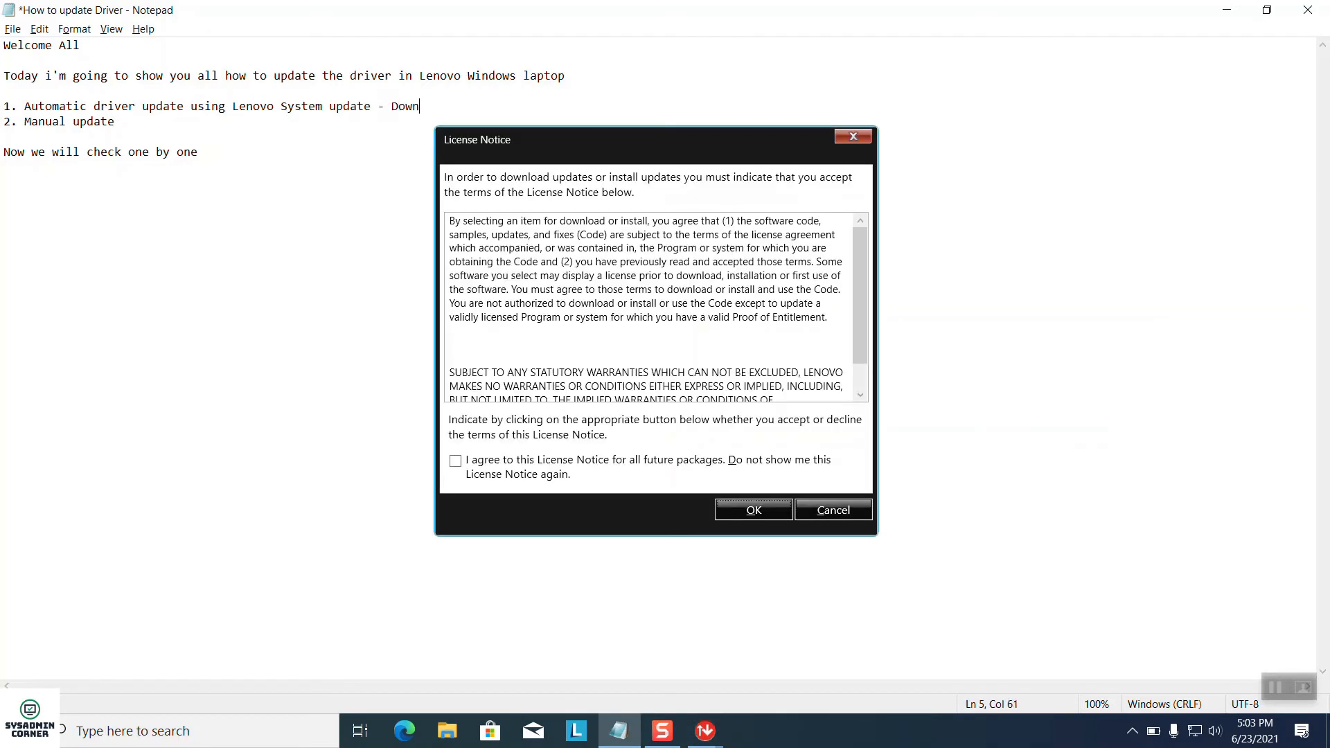
{"action": "type", "text": "load - Install -"}
Accept the License Notice for all future packages, and add all recommended updates to the critical ones for review.
{"action": "left_click", "coordinate": [482, 464]}
{"action": "left_click", "coordinate": [741, 508]}
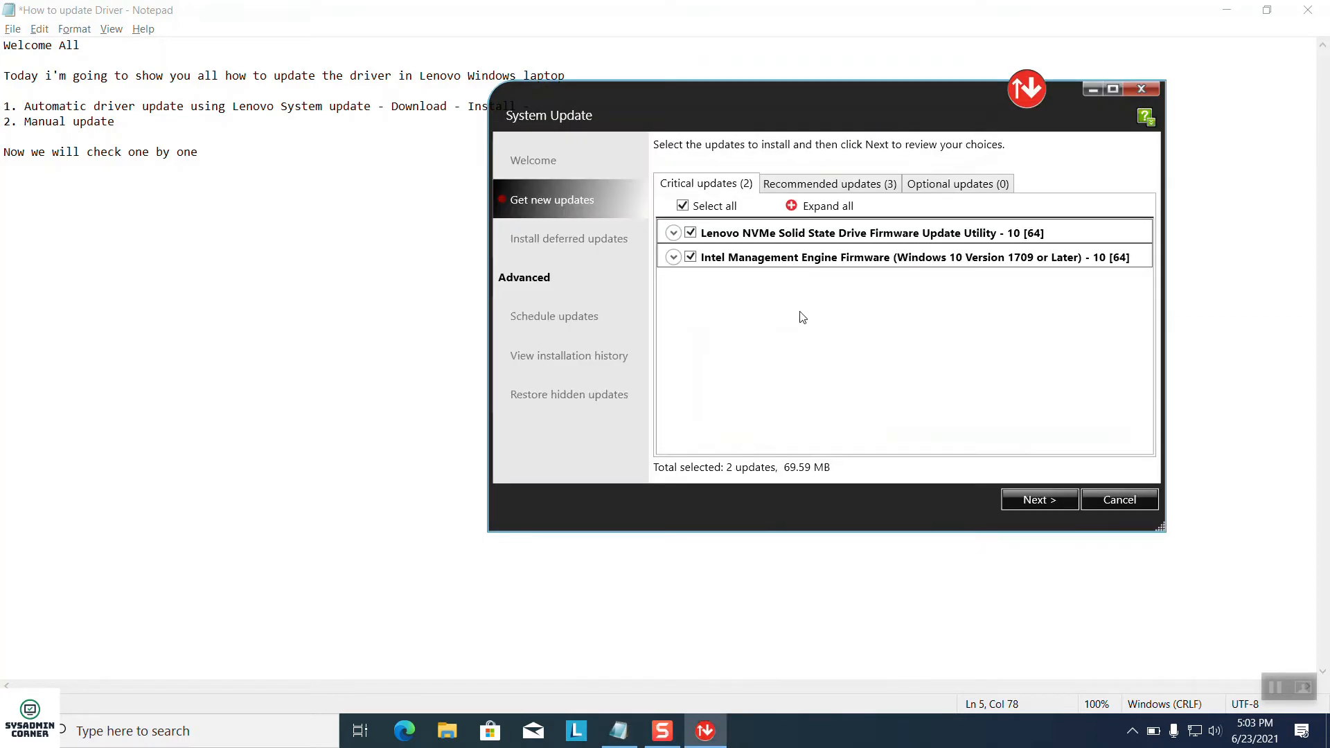
{"action": "left_click", "coordinate": [874, 185]}
{"action": "left_click", "coordinate": [682, 206]}
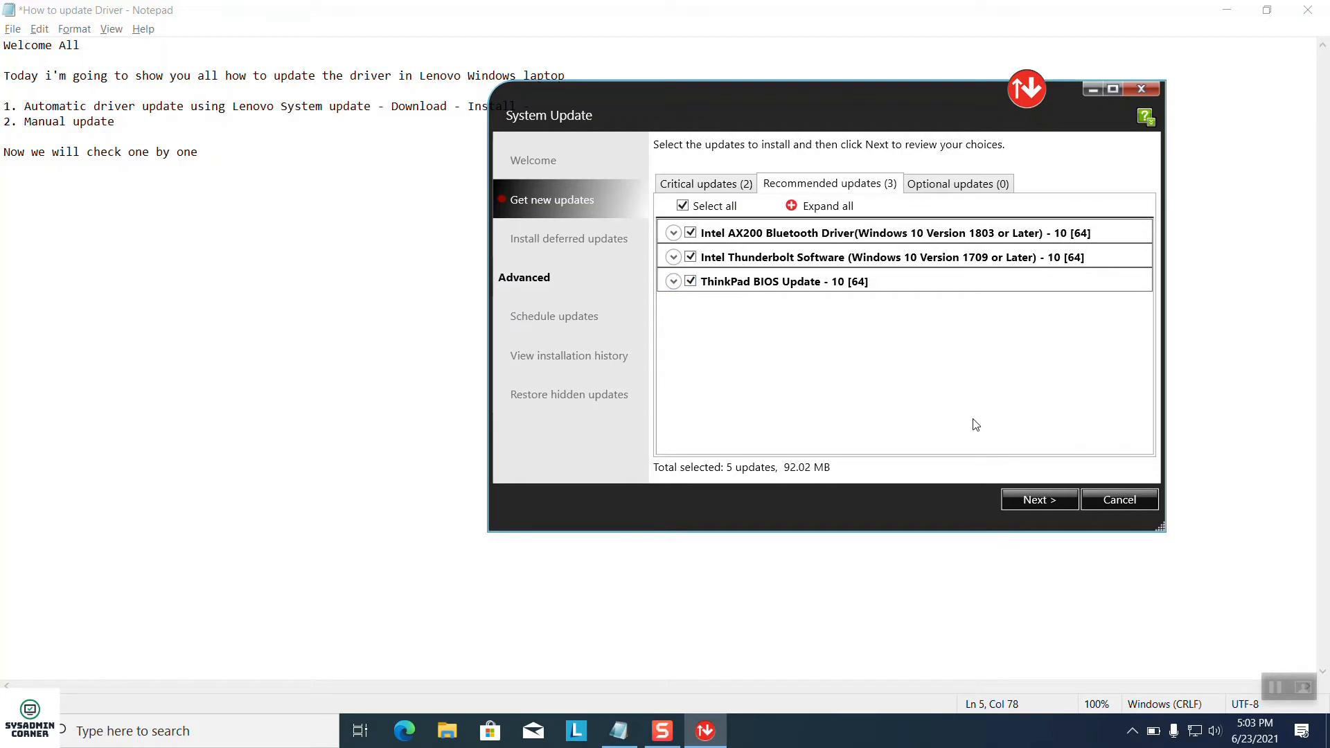
{"action": "left_click", "coordinate": [1042, 500]}
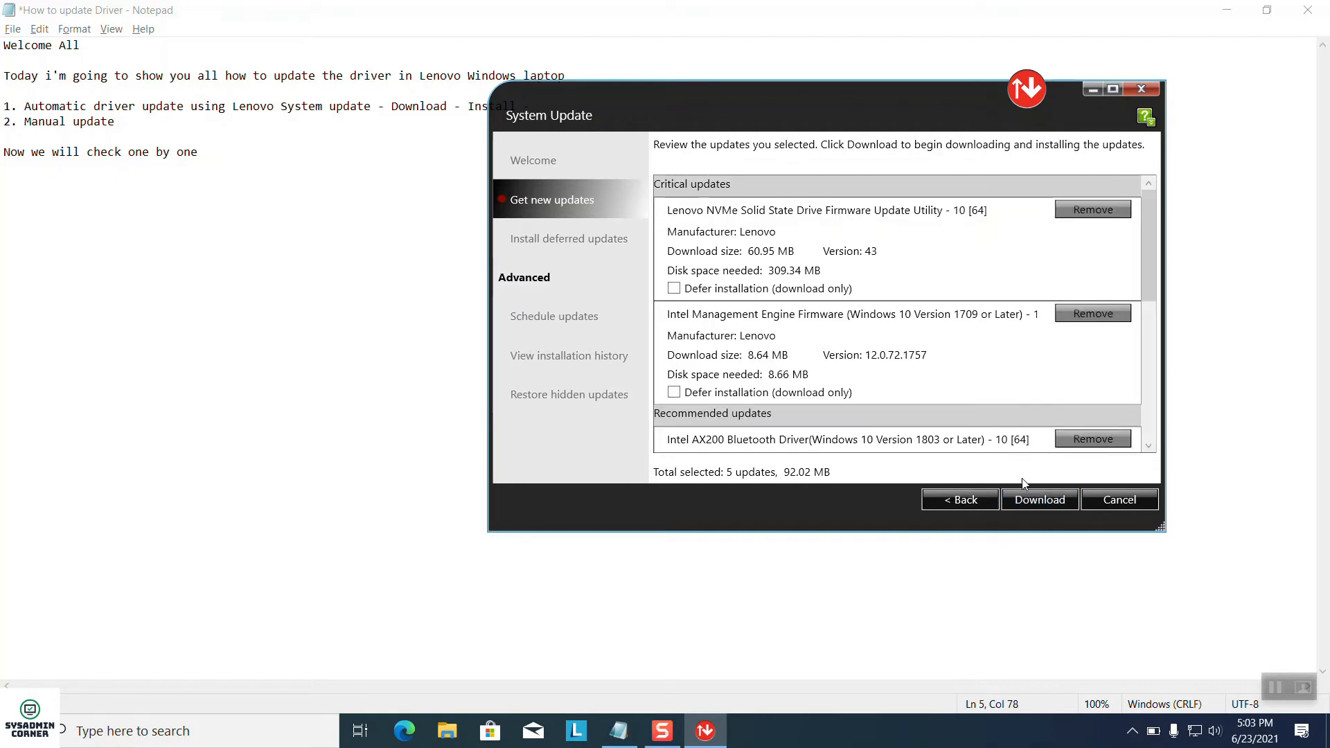
Complete the first list item in the Notepad notes with "check and install the required drivers".
{"action": "left_click", "coordinate": [429, 174]}
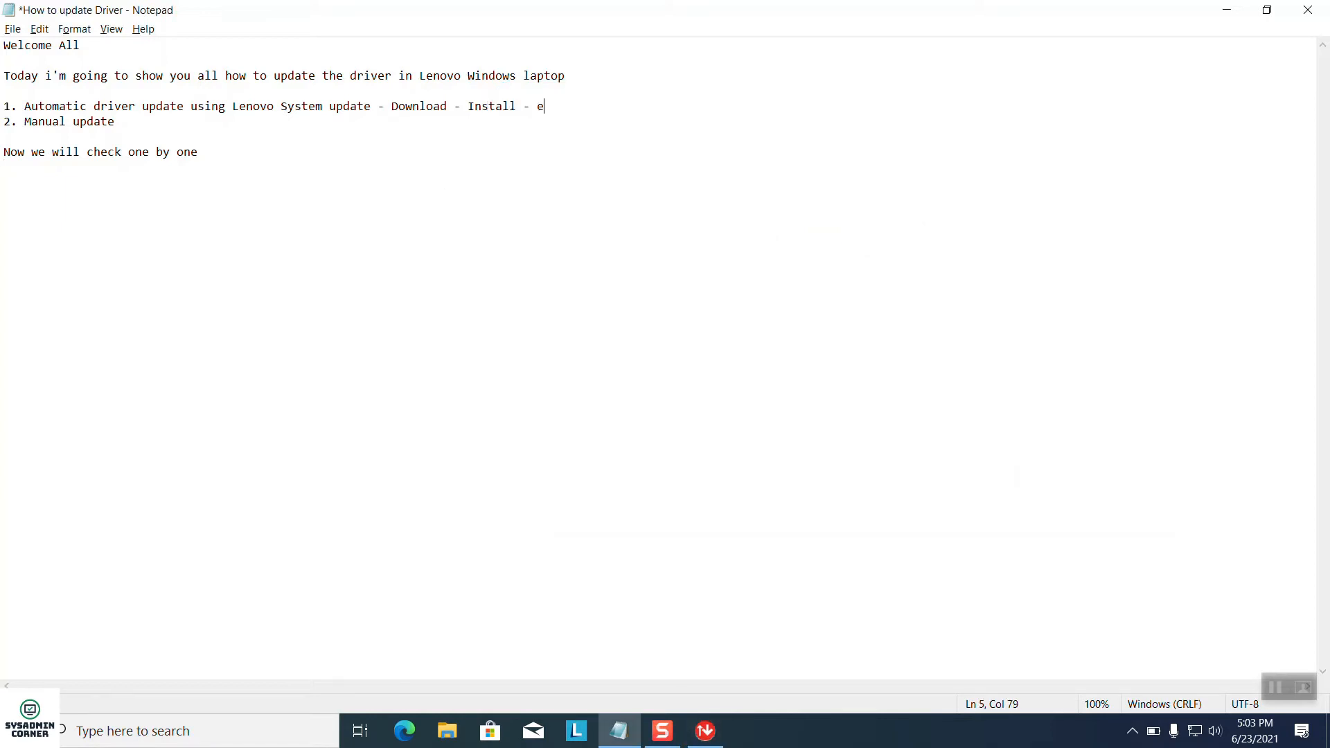
{"action": "type", "text": "heck and install the requri"}
{"action": "key", "text": "BackSpace"}
{"action": "key", "text": "BackSpace"}
{"action": "type", "text": "ie"}
{"action": "key", "text": "BackSpace"}
{"action": "key", "text": "BackSpace"}
{"action": "type", "text": "red drivers"}
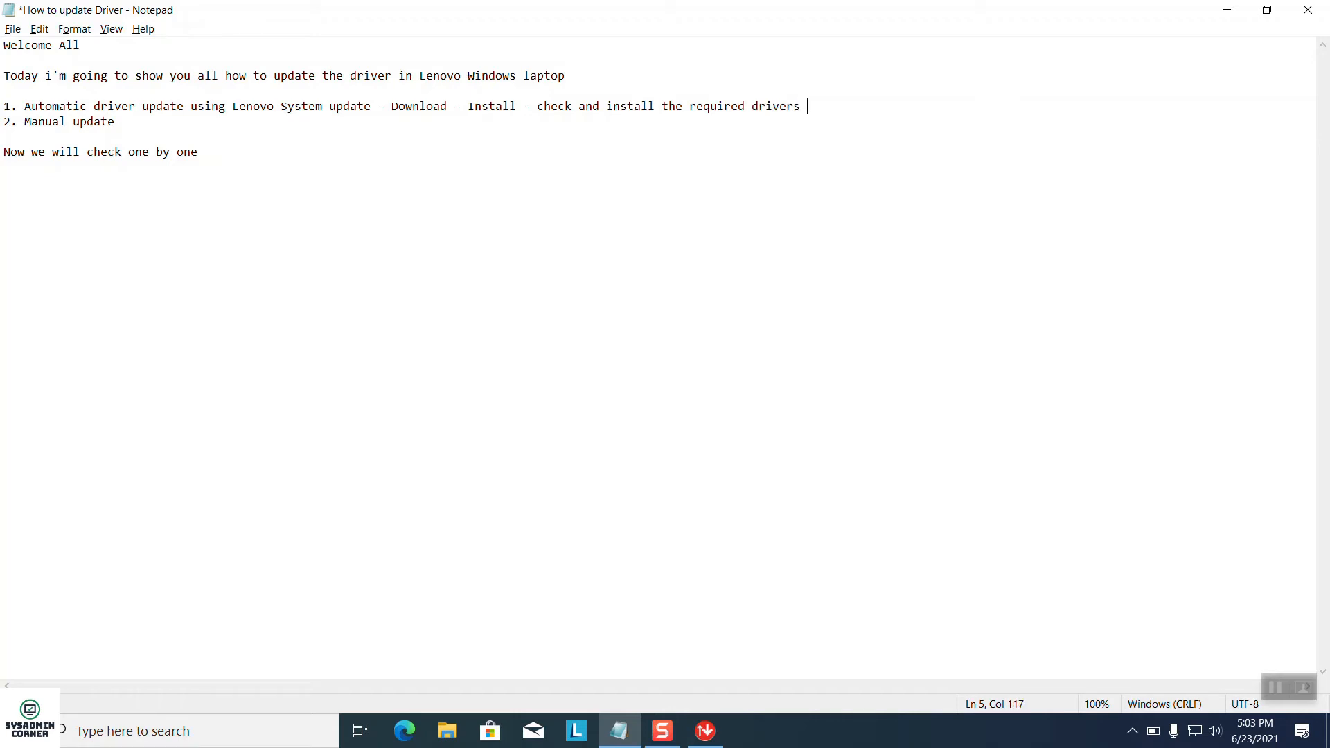
Return to System Update and start downloading and installing the selected updates.
{"action": "key", "text": "alt+Tab"}
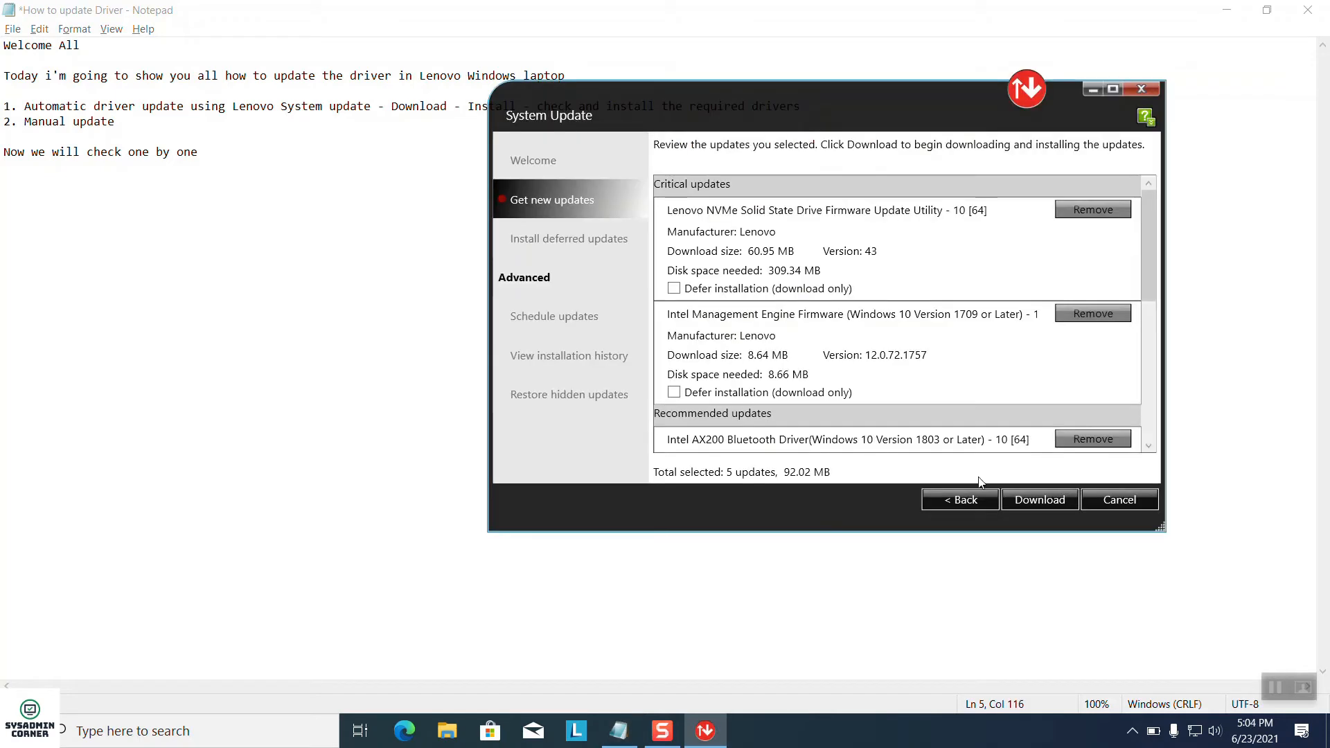
{"action": "left_click", "coordinate": [1022, 500]}
{"action": "left_click", "coordinate": [813, 449]}
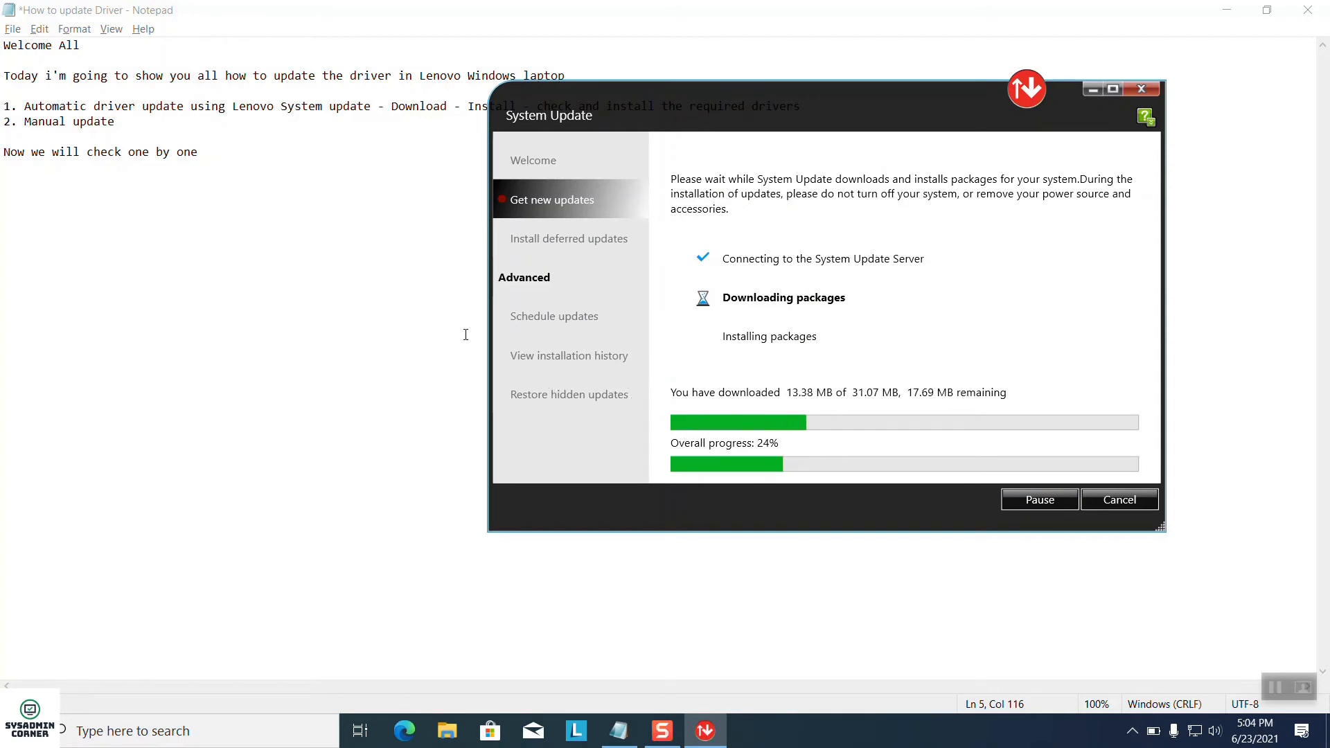
Add the line "Now we will check manual update" below "Now we will check one by one" in the Notepad notes.
{"action": "left_click", "coordinate": [317, 286]}
{"action": "left_click", "coordinate": [831, 110]}
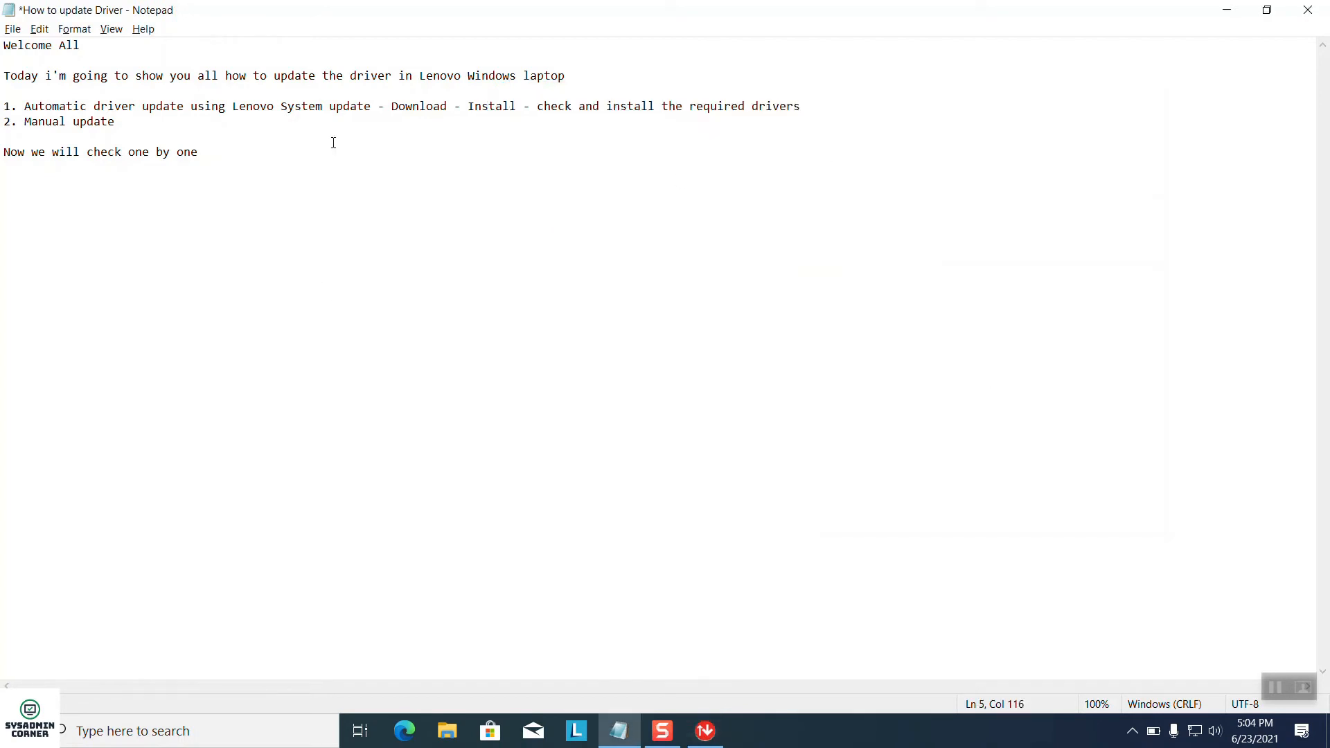
{"action": "key", "text": "Return"}
{"action": "key", "text": "Return"}
{"action": "type", "text": "Now we will check manual update"}
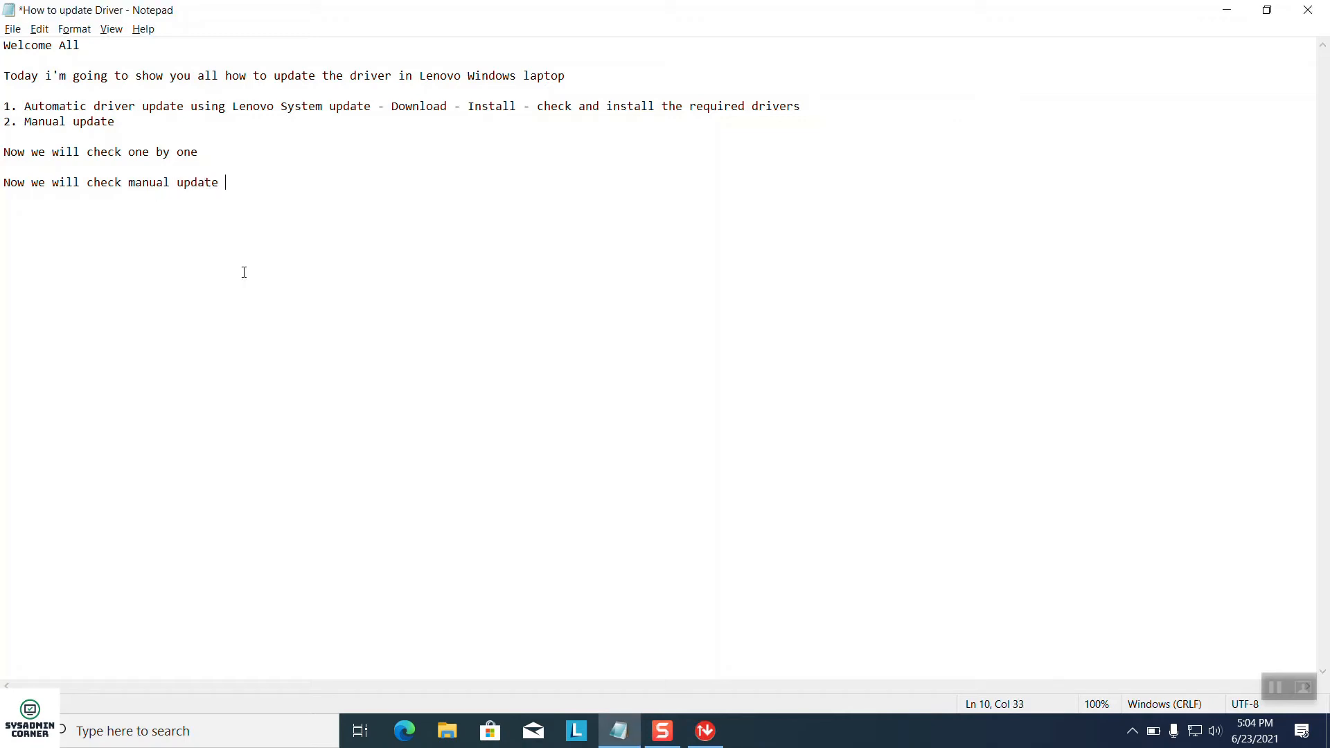
Switch to System Update to check the installation progress of the packages.
{"action": "left_click", "coordinate": [712, 730]}
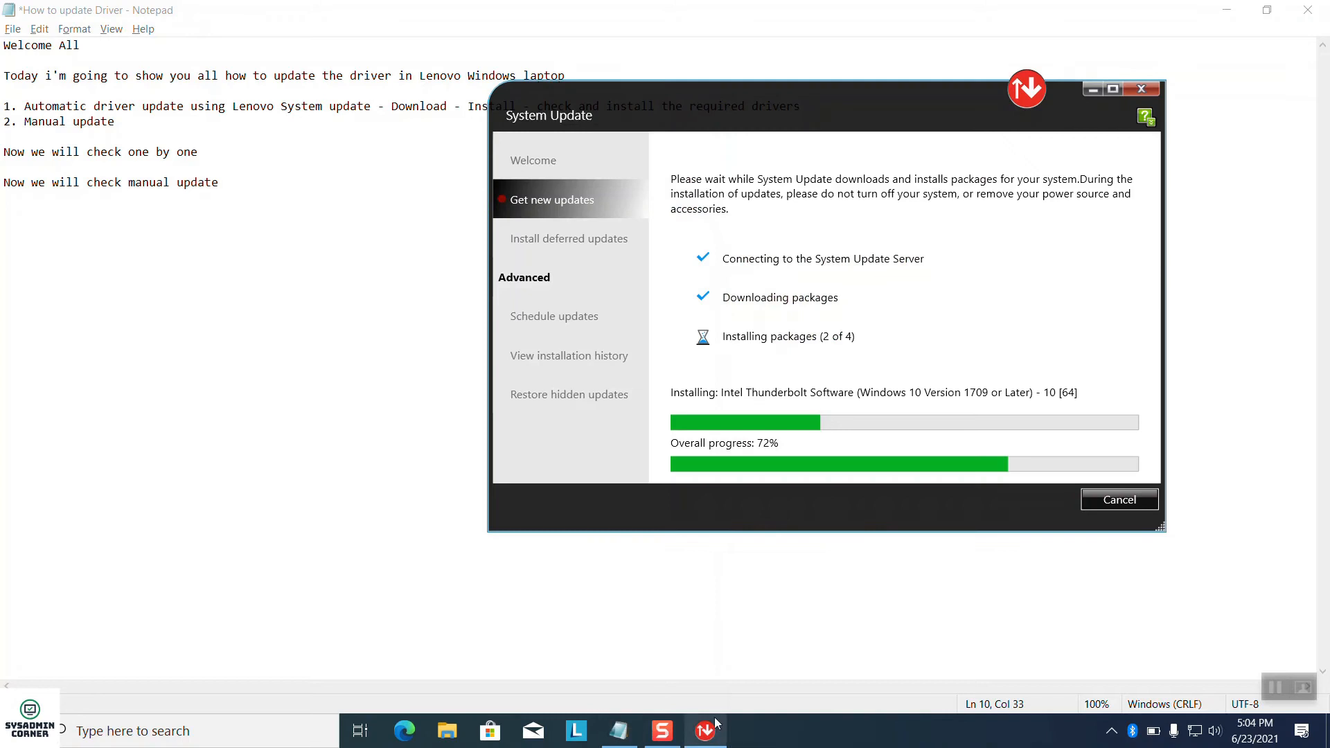
Return to the Notepad notes from System Update and launch Google Chrome.
{"action": "left_click", "coordinate": [315, 285]}
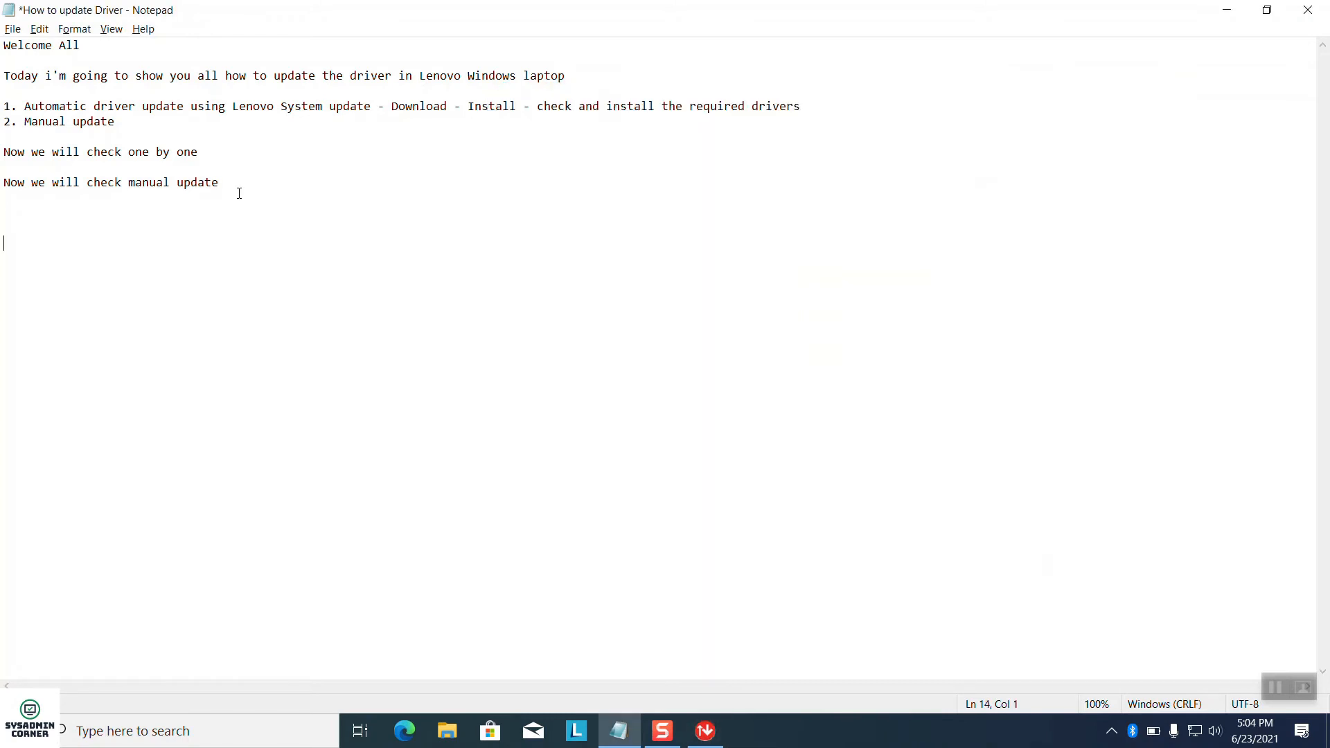
{"action": "key", "text": "super"}
{"action": "type", "text": "chrome"}
{"action": "key", "text": "Return"}
Switch back to Notepad and add the list item "1. Find the serial number of your laptop" under the manual update line.
{"action": "key", "text": "alt+Tab"}
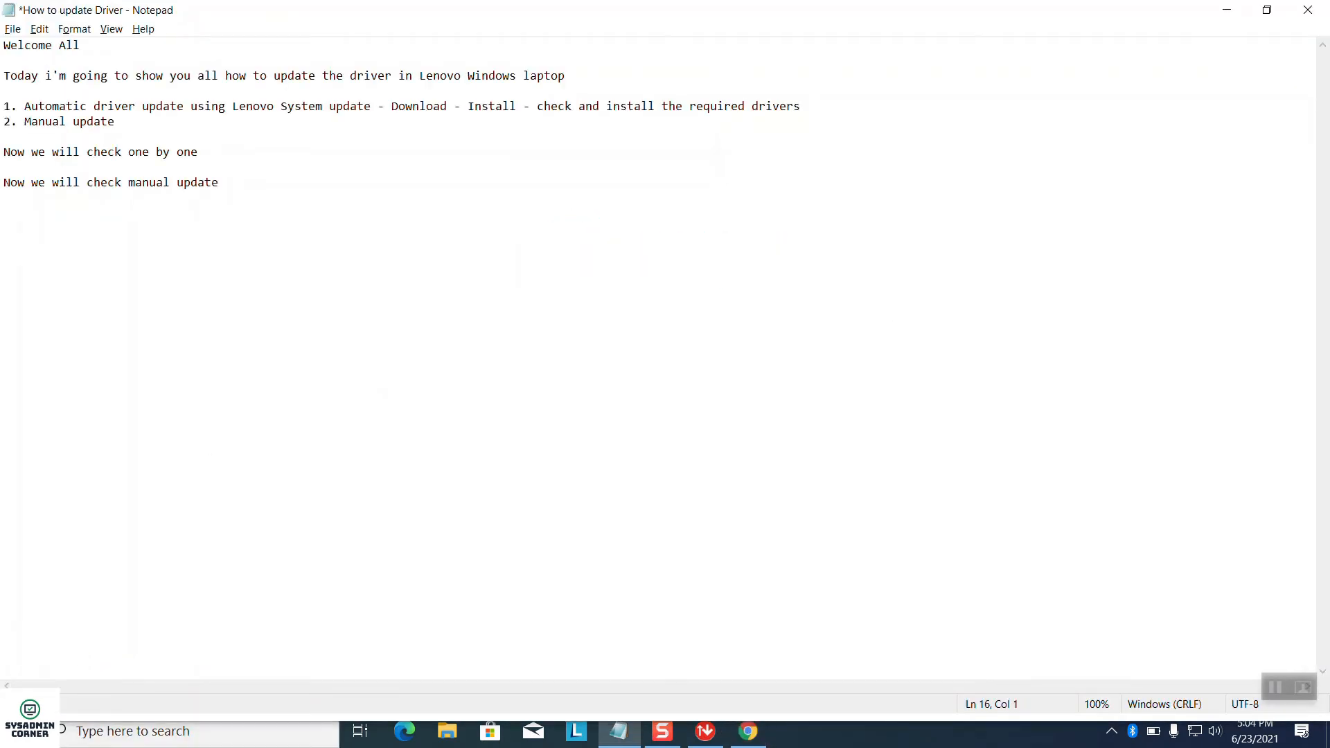
{"action": "type", "text": "Find the serial number of you"}
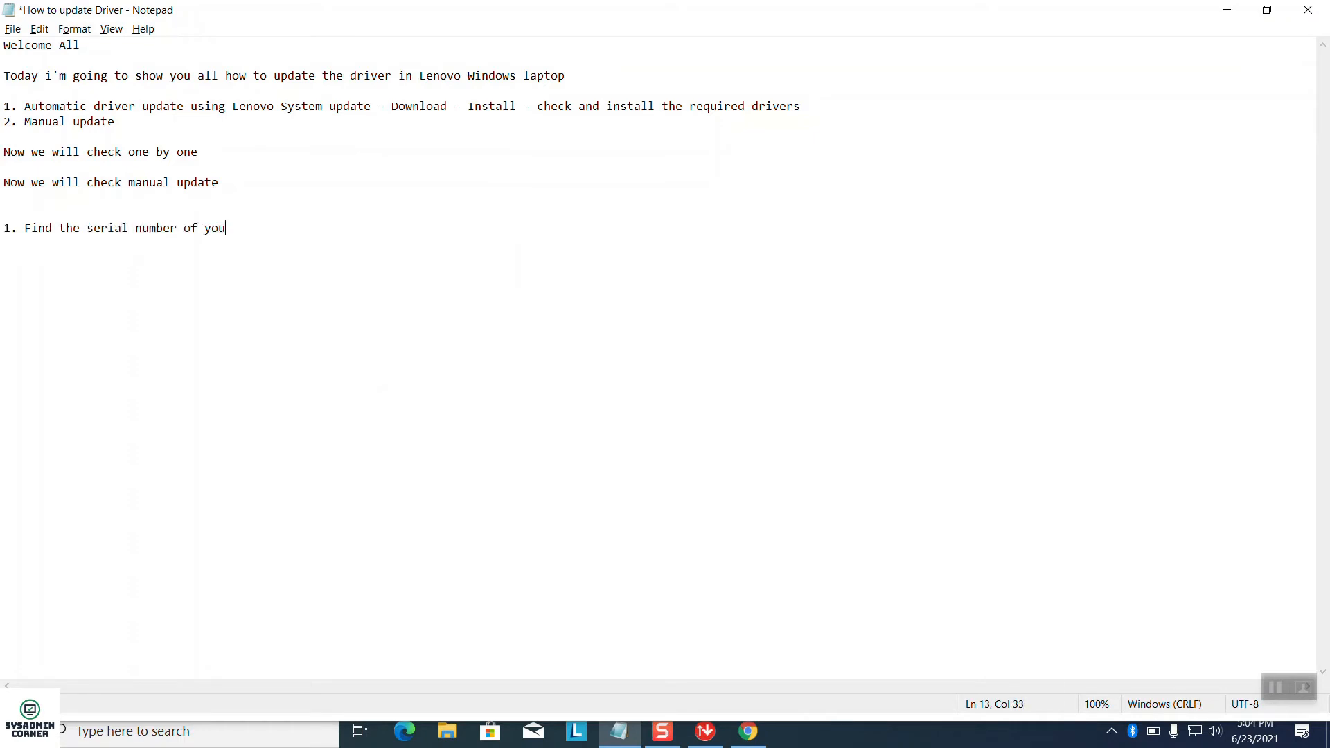
{"action": "type", "text": "r laptop"}
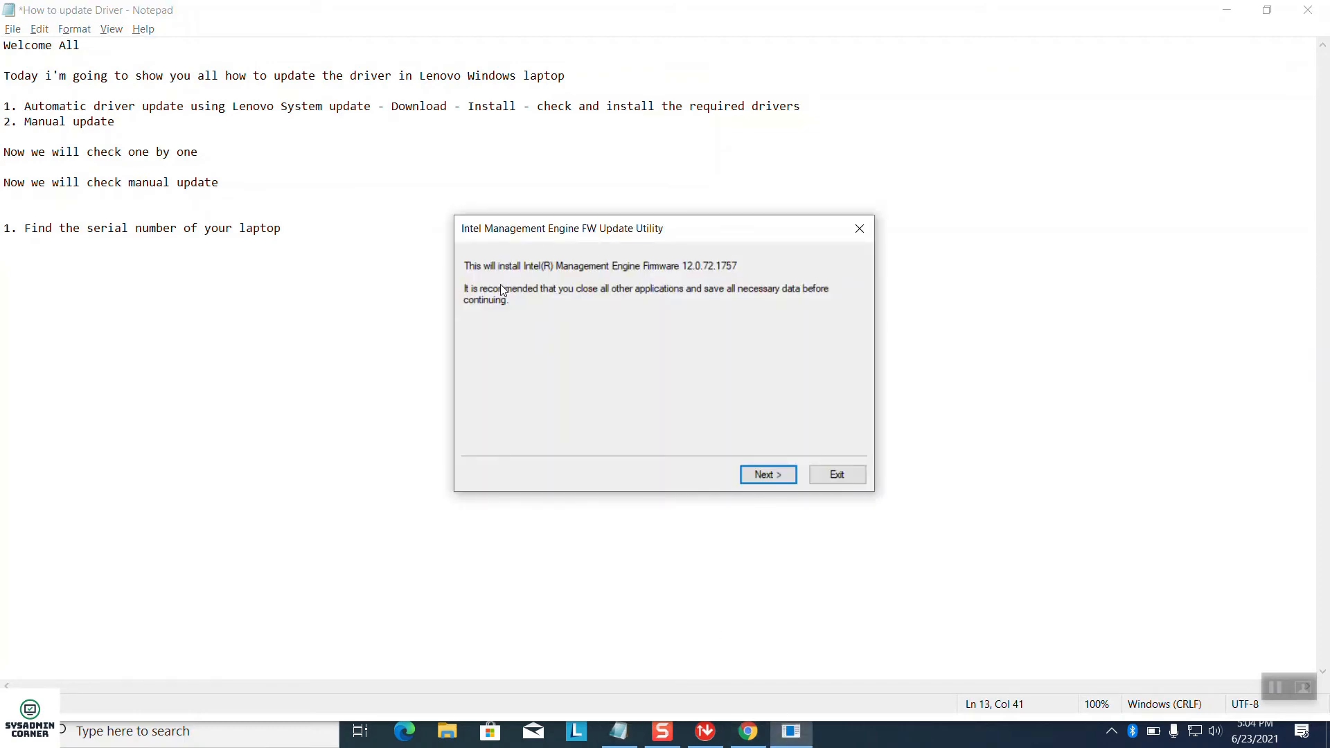
Leave the Intel Management Engine FW Update Utility dialog open and switch back to the Notepad notes.
{"action": "left_click", "coordinate": [791, 732]}
{"action": "left_click", "coordinate": [714, 738]}
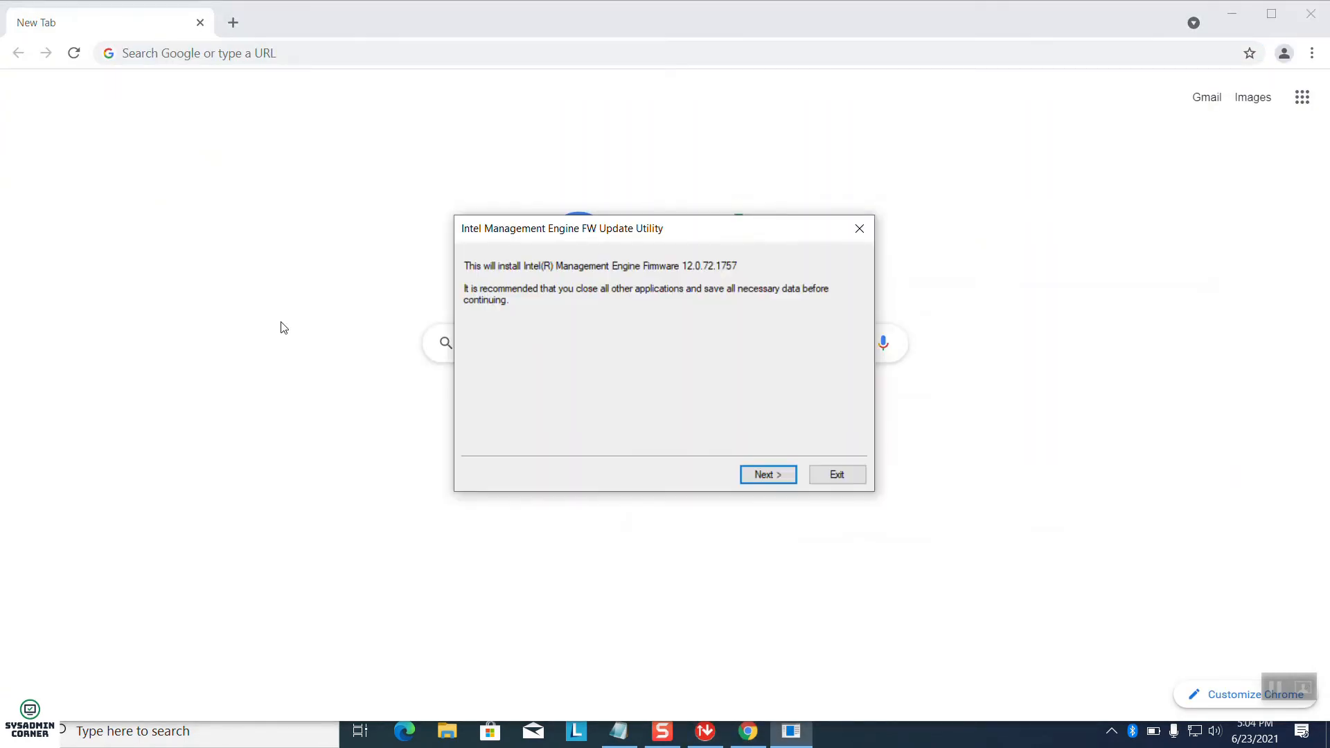
{"action": "key", "text": "alt+Tab"}
{"action": "key", "text": "Tab"}
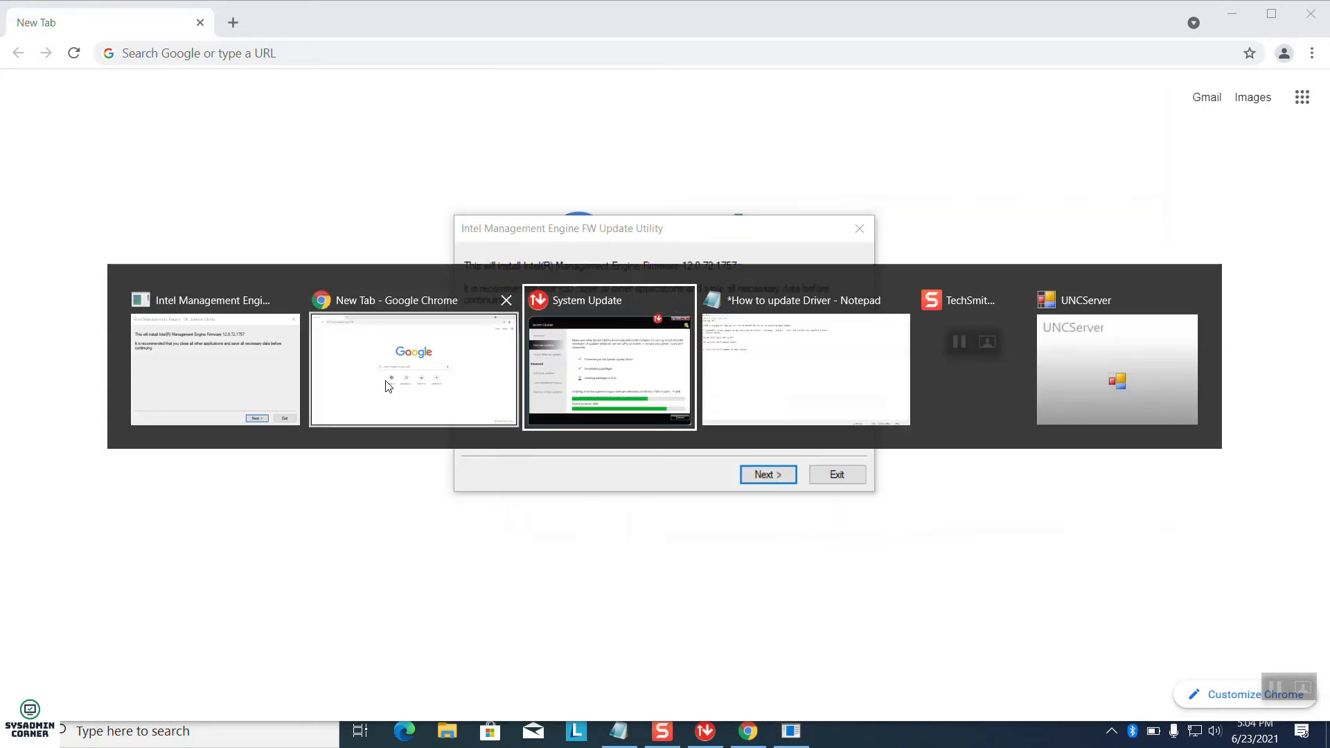
{"action": "key", "text": "alt+Tab"}
{"action": "key", "text": "Tab"}
{"action": "key", "text": "Tab"}
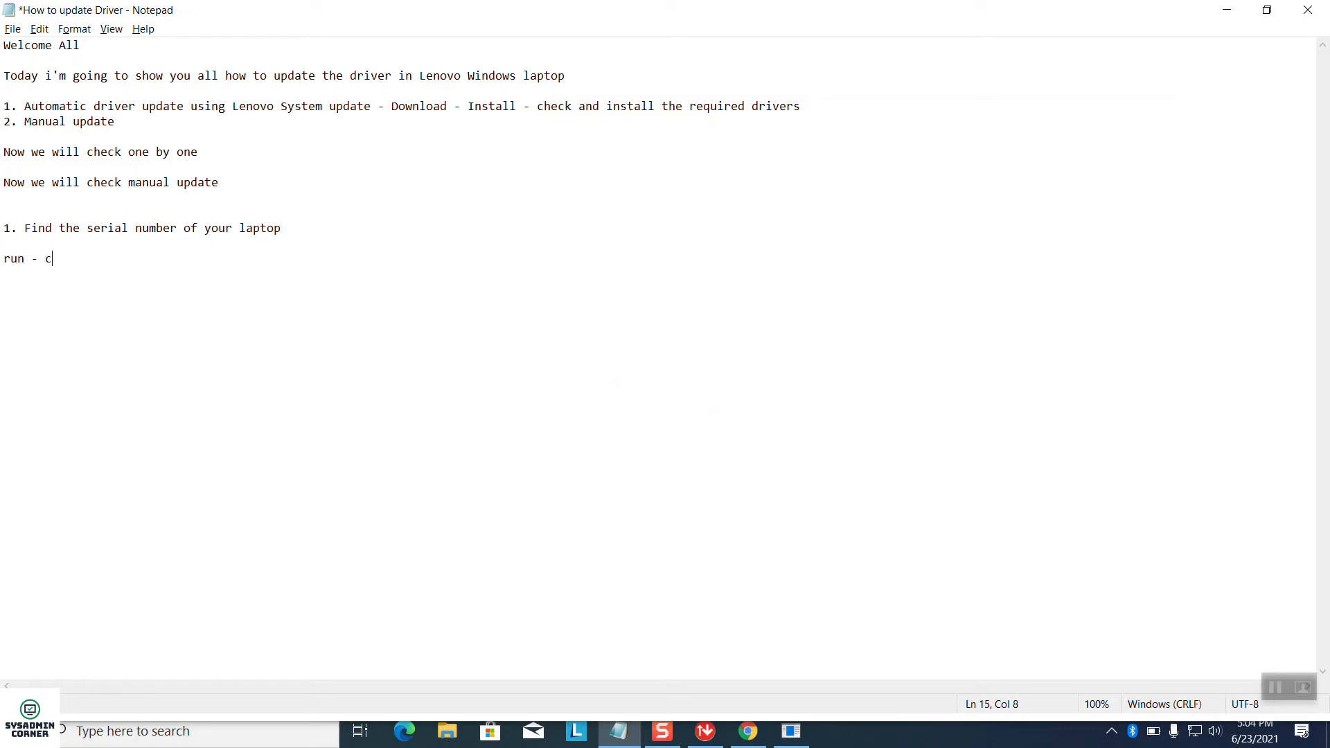
Complete the line "run - cmd - wmic bios get serialnumber" below the serial number item in the notes.
{"action": "type", "text": "d - wmic bios ge"}
{"action": "key", "text": "BackSpace"}
{"action": "key", "text": "BackSpace"}
{"action": "key", "text": "BackSpace"}
{"action": "type", "text": "t serialn"}
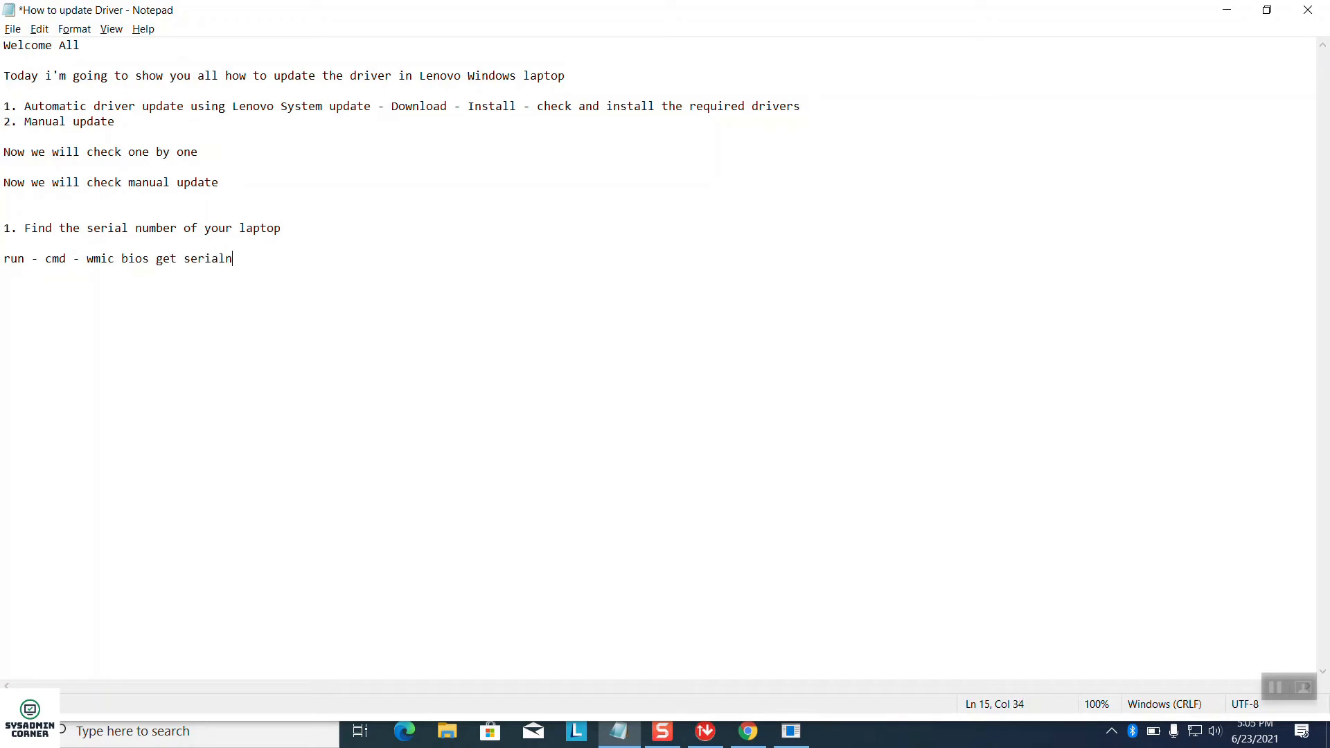
{"action": "type", "text": "umber"}
Run "wmic bios get serialnumber" in a Command Prompt, copy the returned serial number and return to Notepad.
{"action": "key", "text": "super+r"}
{"action": "type", "text": "cmd"}
{"action": "key", "text": "Return"}
{"action": "type", "text": "wmic bios ge"}
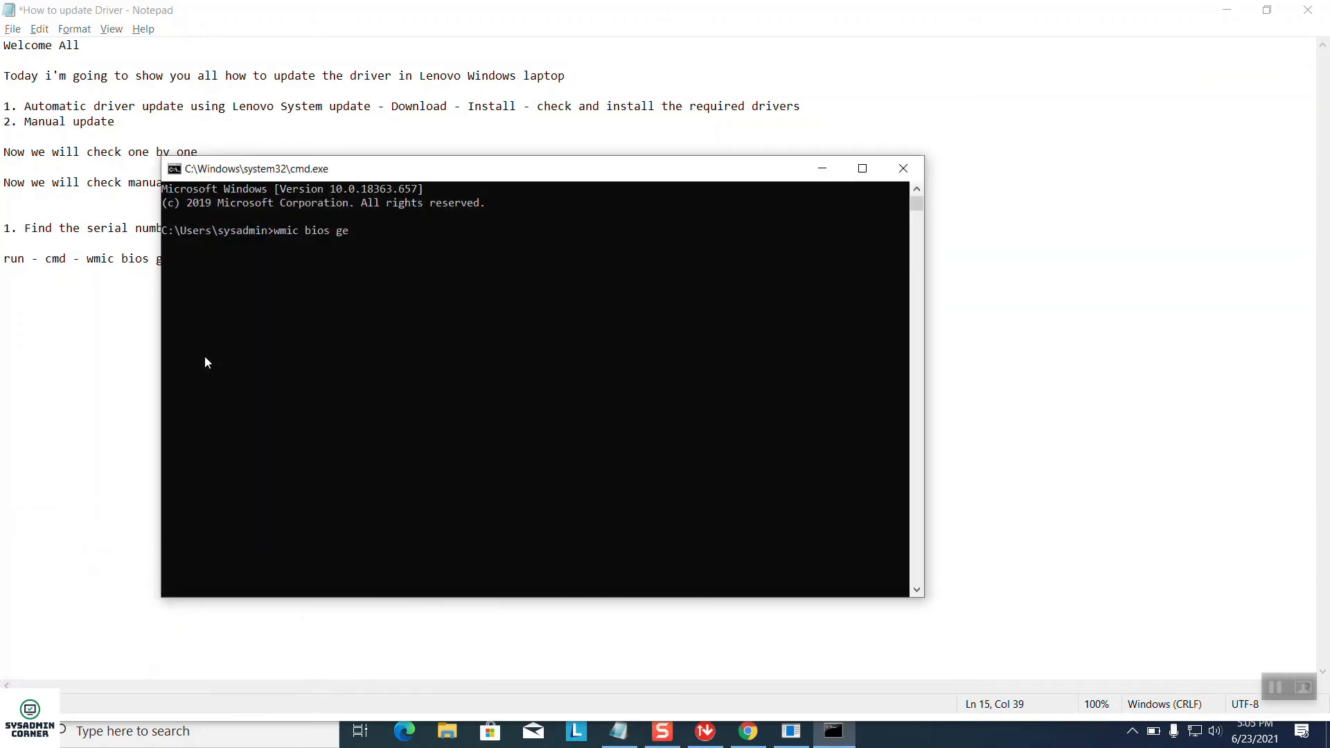
{"action": "type", "text": "t serialnumber"}
{"action": "key", "text": "Return"}
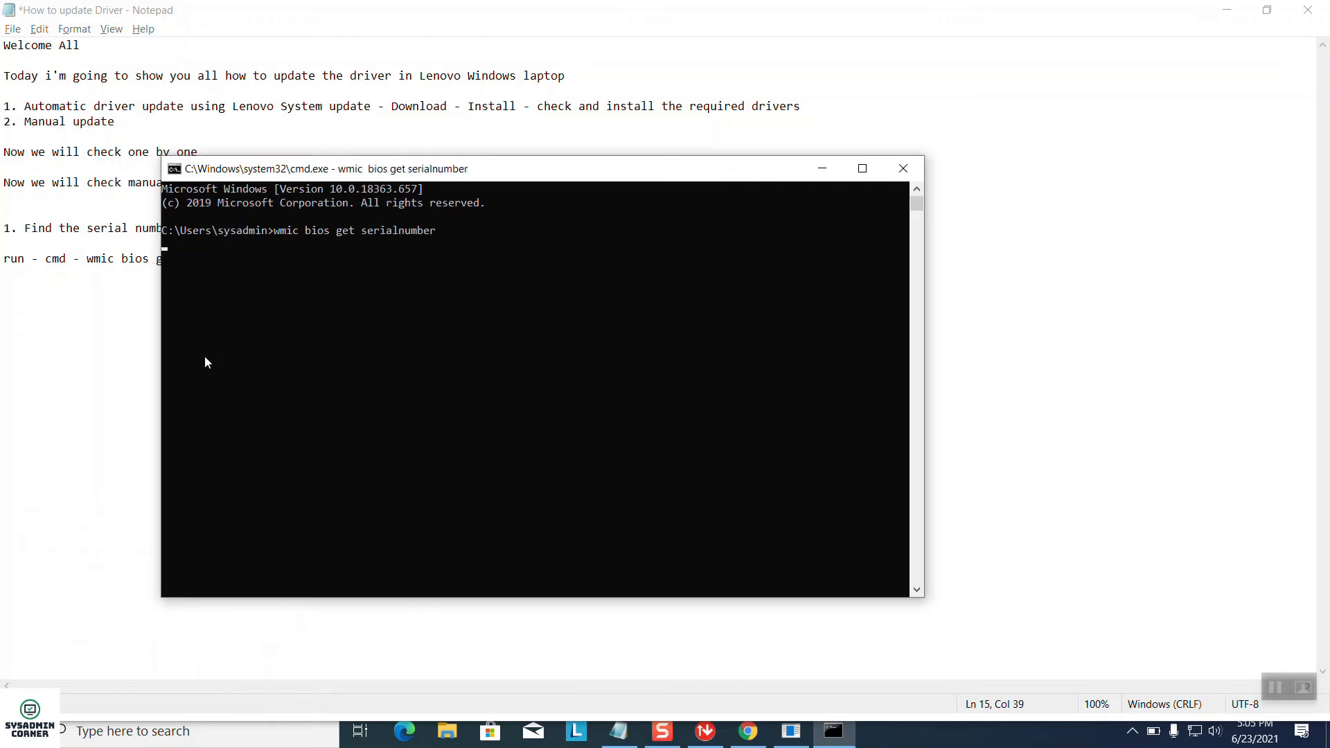
{"action": "left_click_drag", "start_coordinate": [163, 259], "coordinate": [207, 261]}
{"action": "key", "text": "ctrl+c"}
{"action": "left_click", "coordinate": [68, 392]}
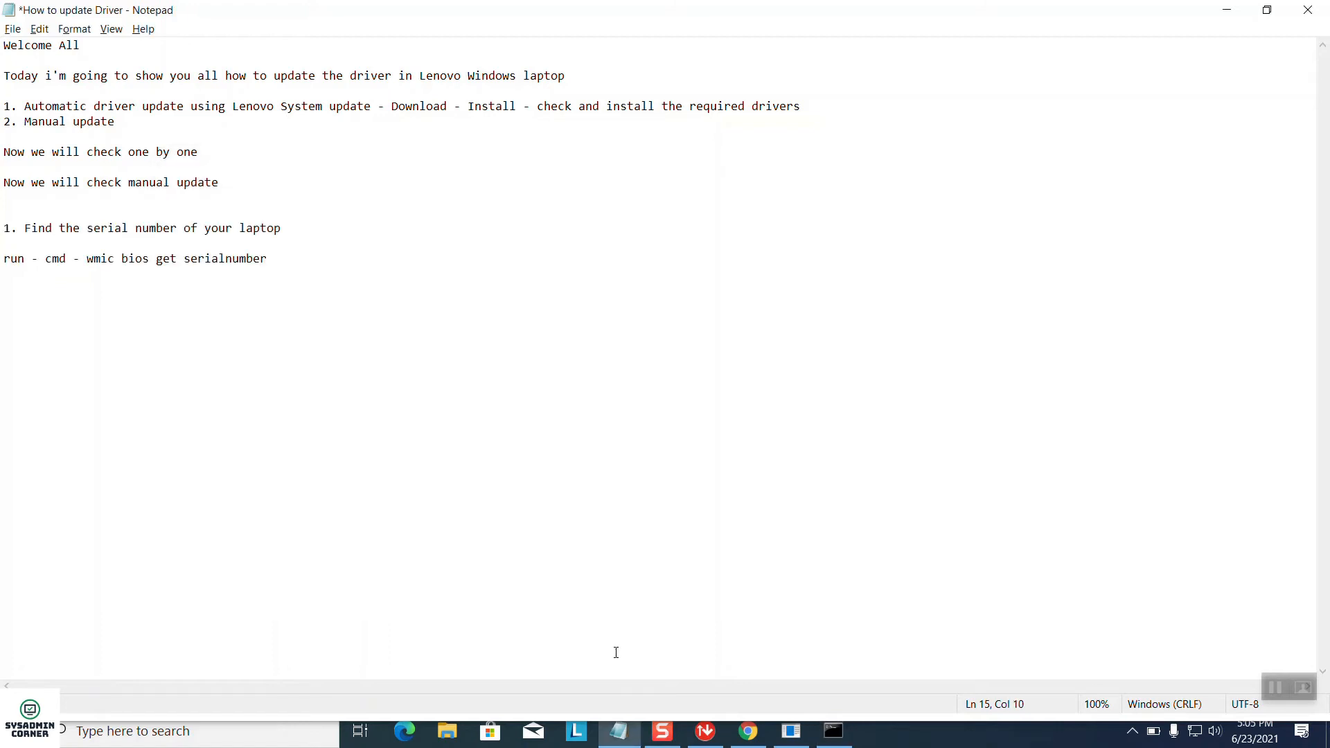
Switch to Chrome, search Google for "lenovo support" and open the Lenovo Support website.
{"action": "left_click", "coordinate": [741, 741]}
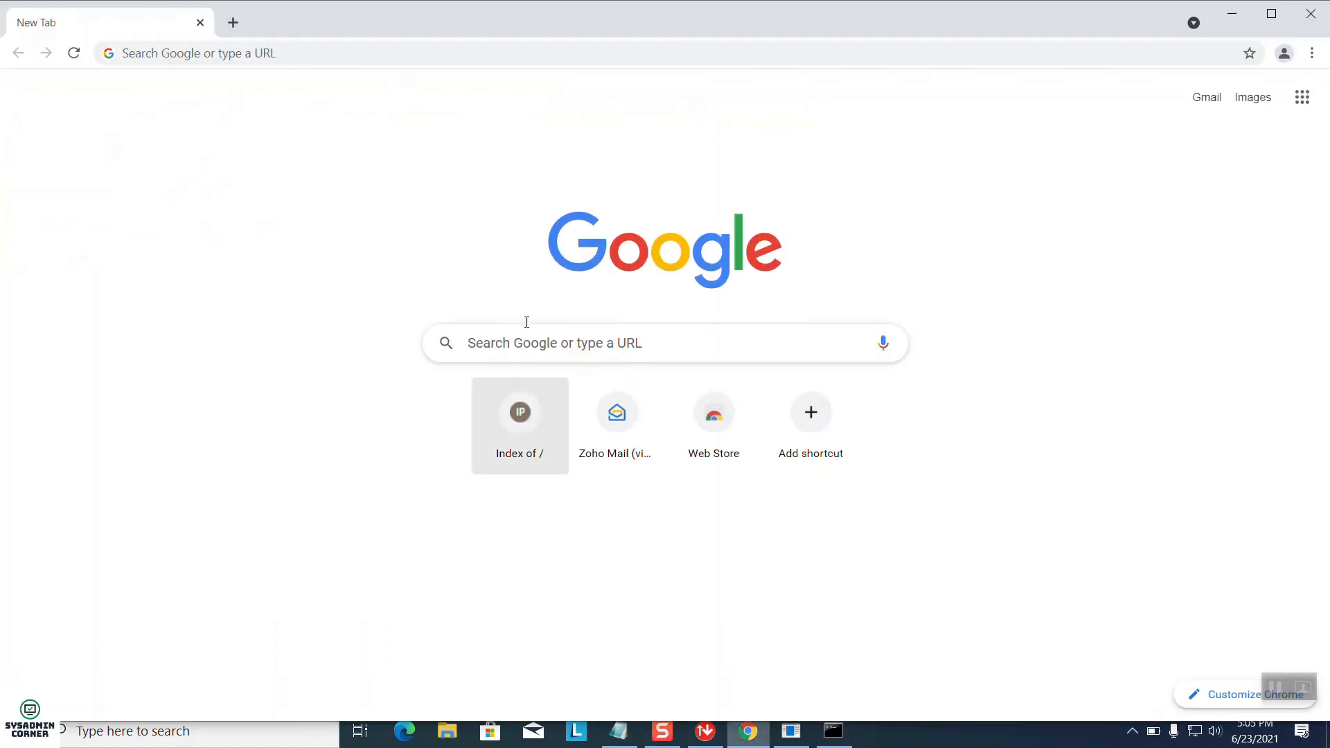
{"action": "left_click", "coordinate": [396, 63]}
{"action": "key", "text": "Down"}
{"action": "key", "text": "Down"}
{"action": "key", "text": "Return"}
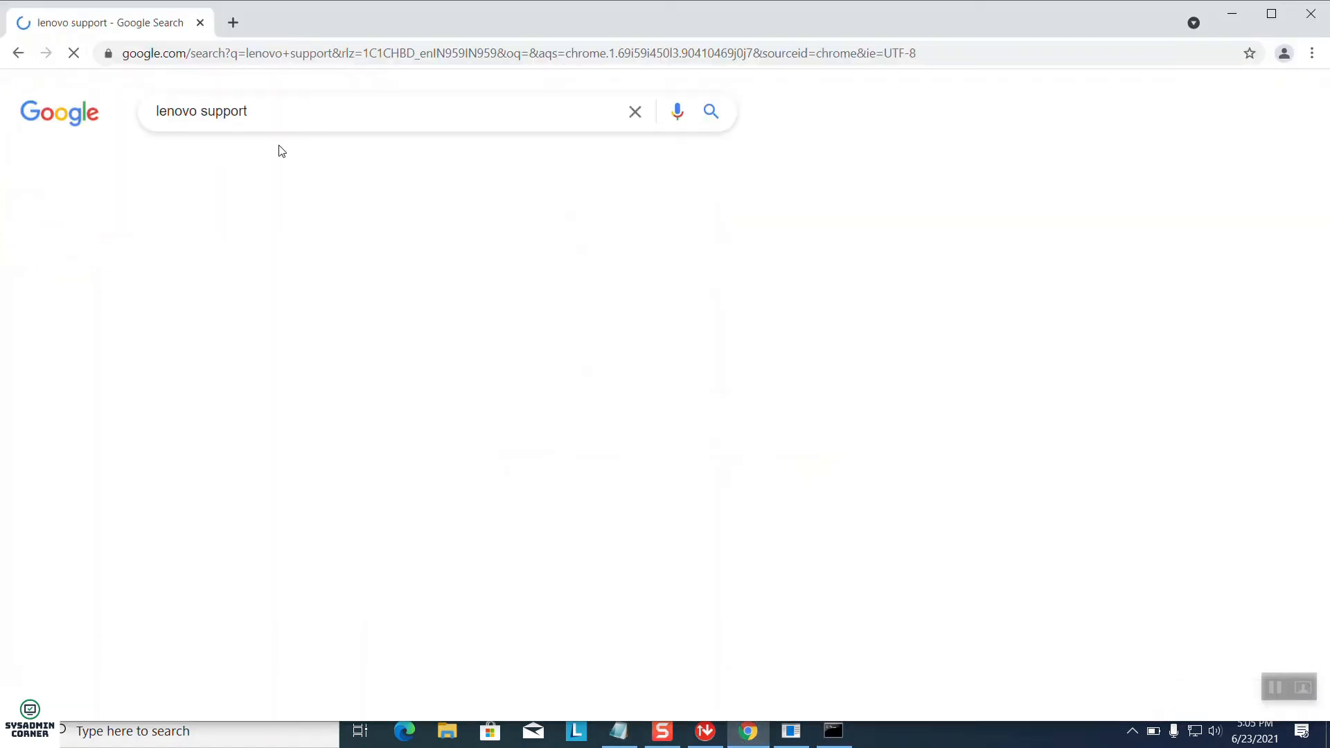
{"action": "left_click", "coordinate": [264, 262]}
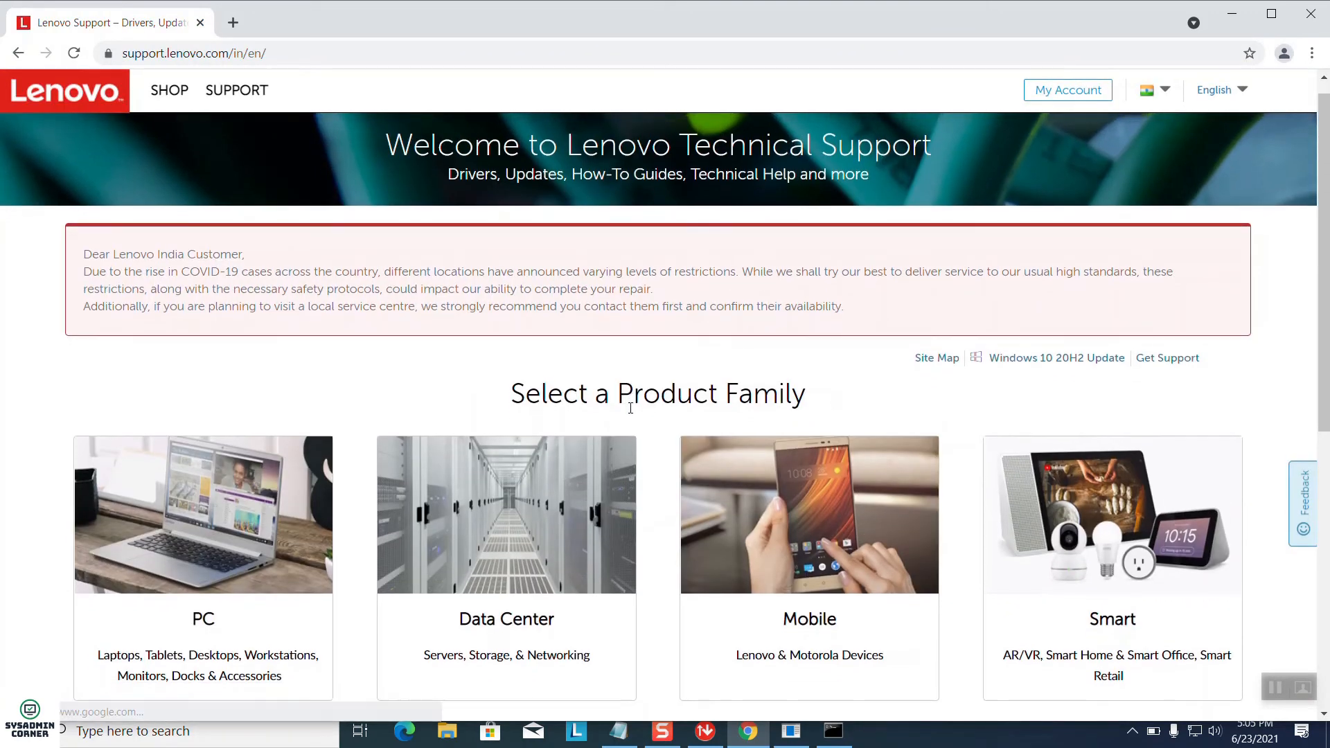
Cancel the Lenovo Service Bridge product detection and open the PC support page instead.
{"action": "left_click", "coordinate": [260, 485]}
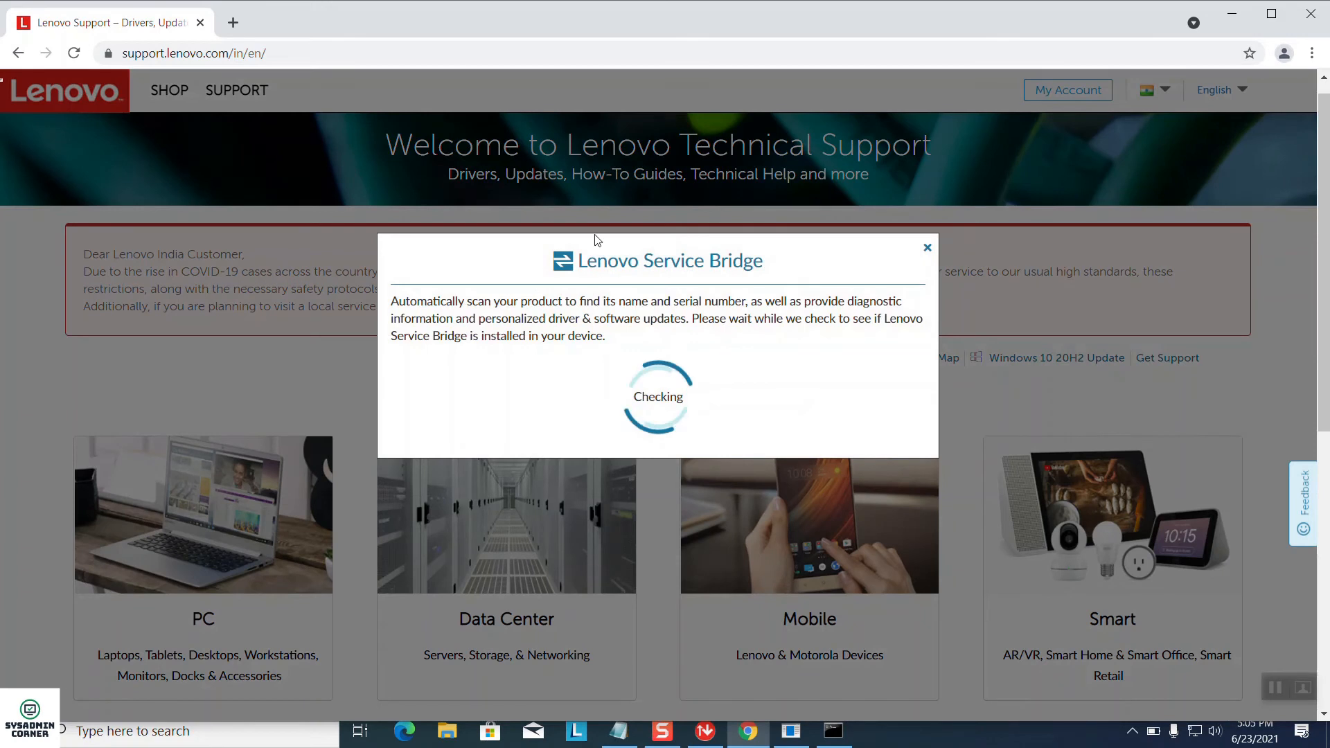
{"action": "left_click", "coordinate": [928, 248]}
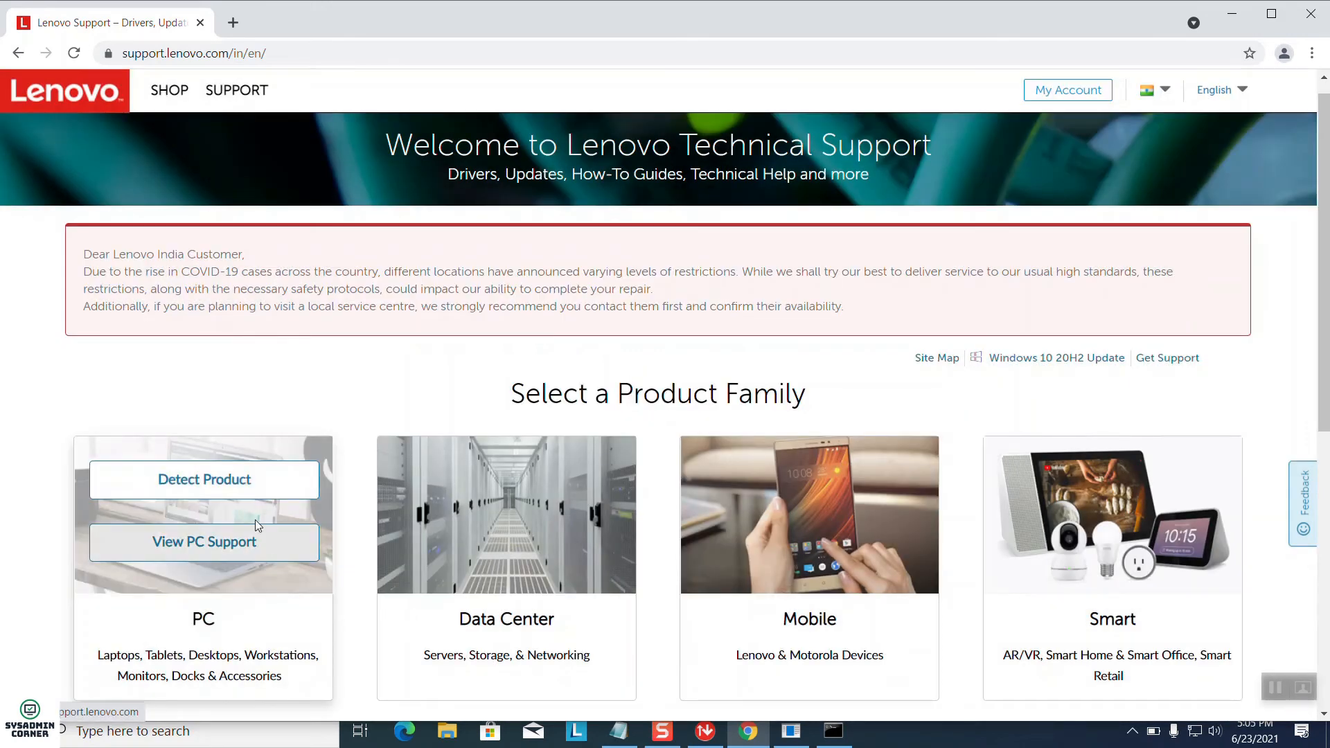
{"action": "left_click", "coordinate": [229, 543]}
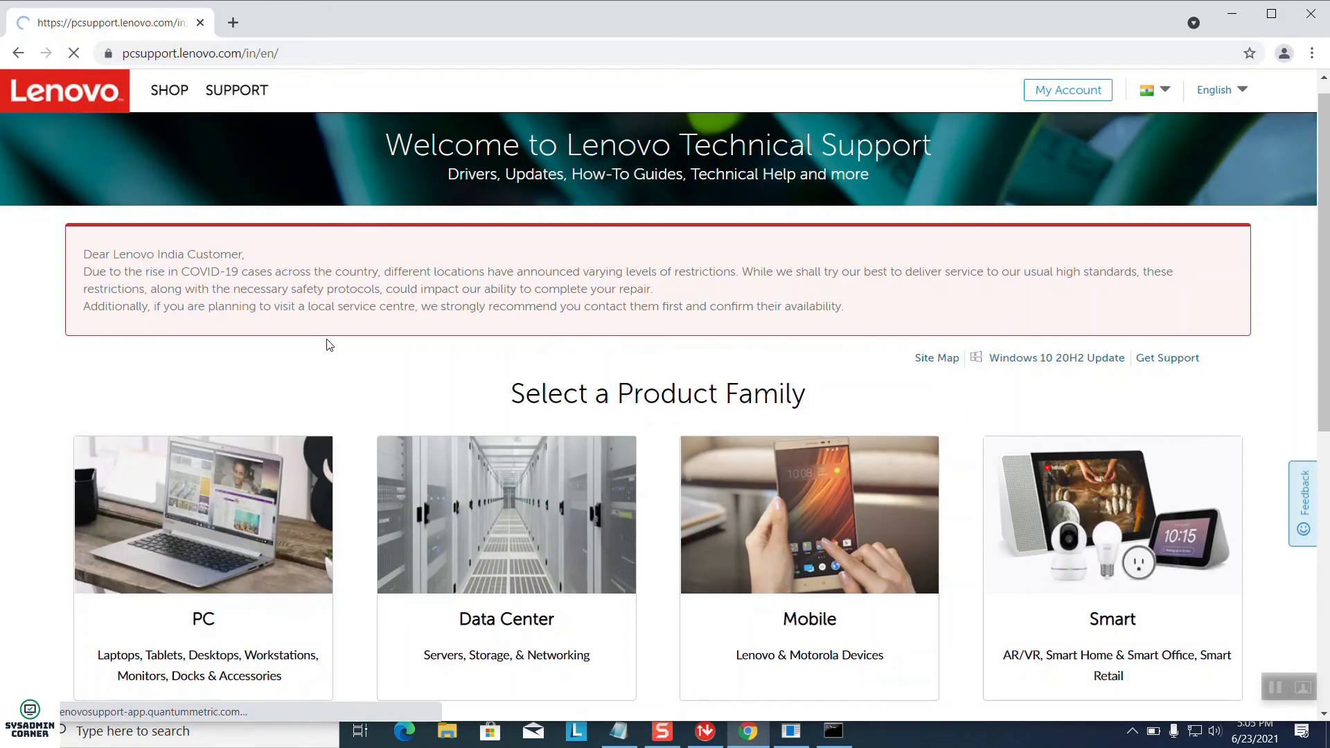
{"action": "scroll", "coordinate": [513, 492], "scroll_direction": "down", "scroll_amount": 1}
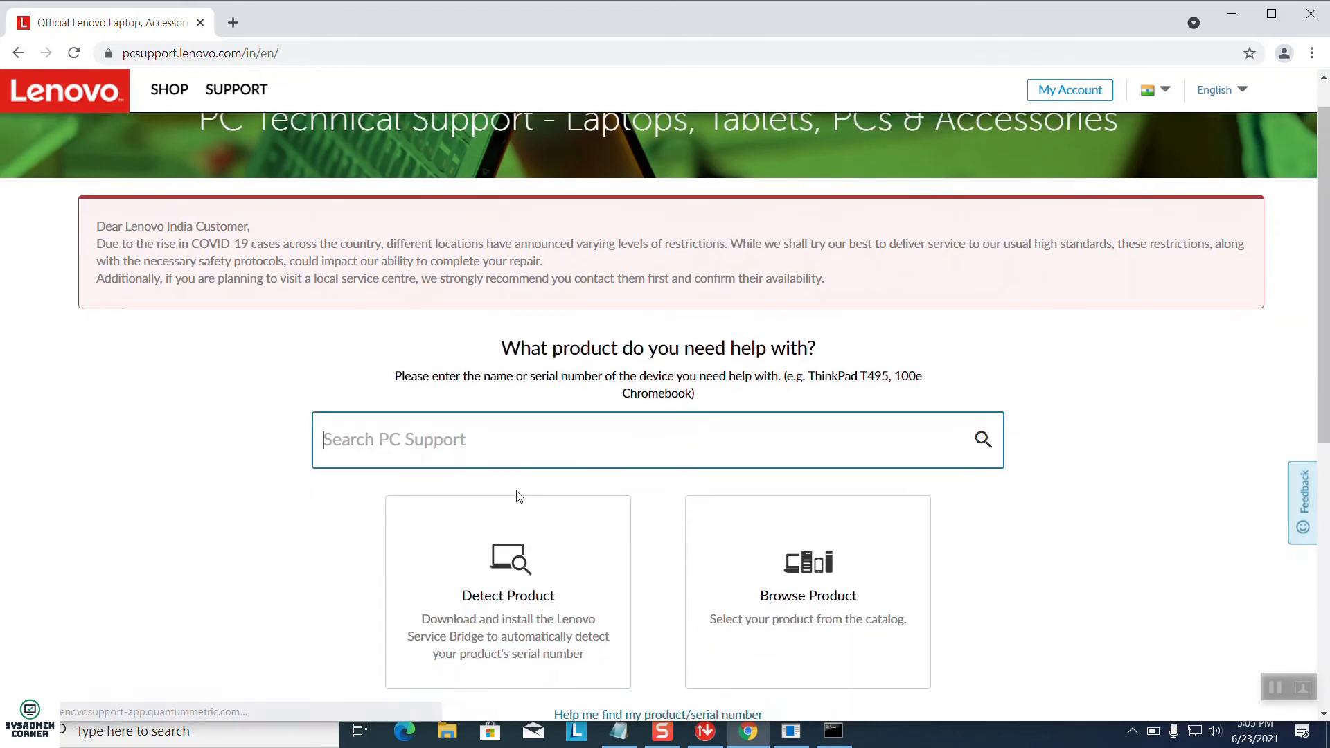
Search PC Support for the laptop by its serial number and open its product page.
{"action": "left_click", "coordinate": [644, 394]}
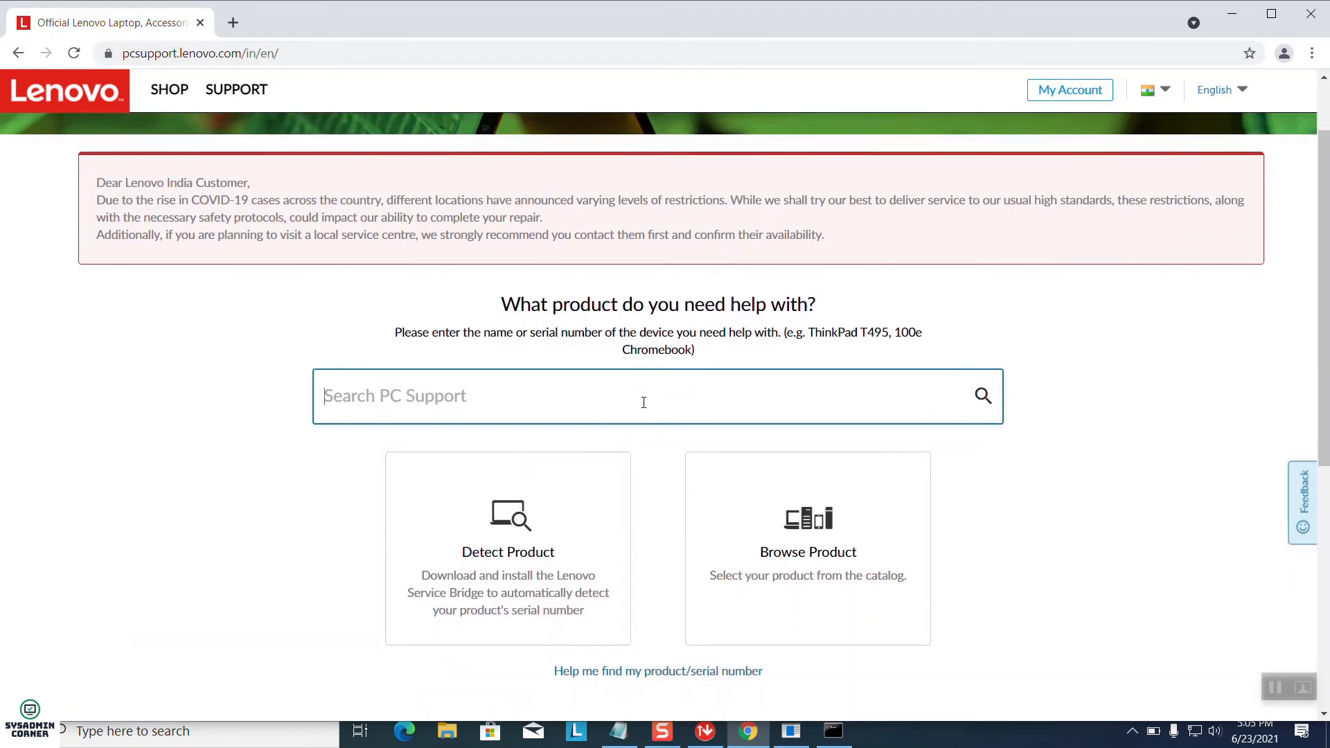
{"action": "type", "text": "R90X8QHS"}
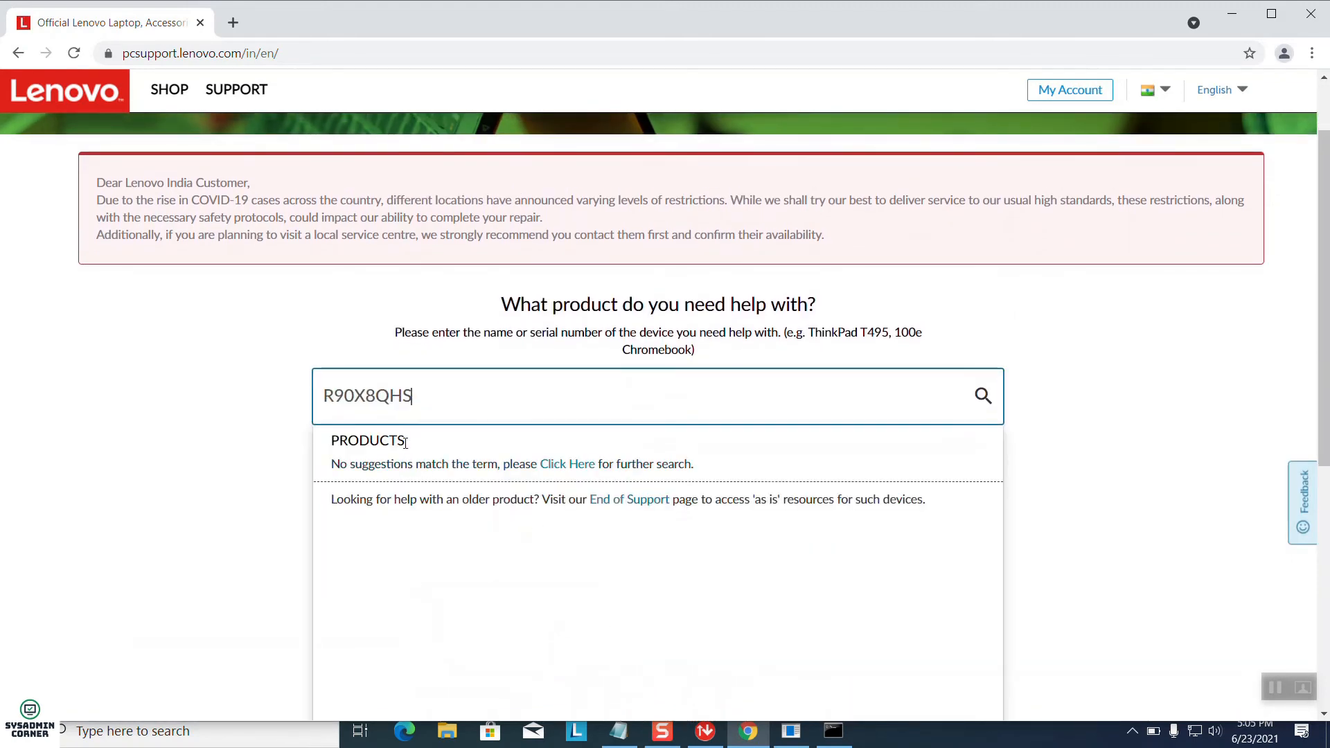
{"action": "key", "text": "Return"}
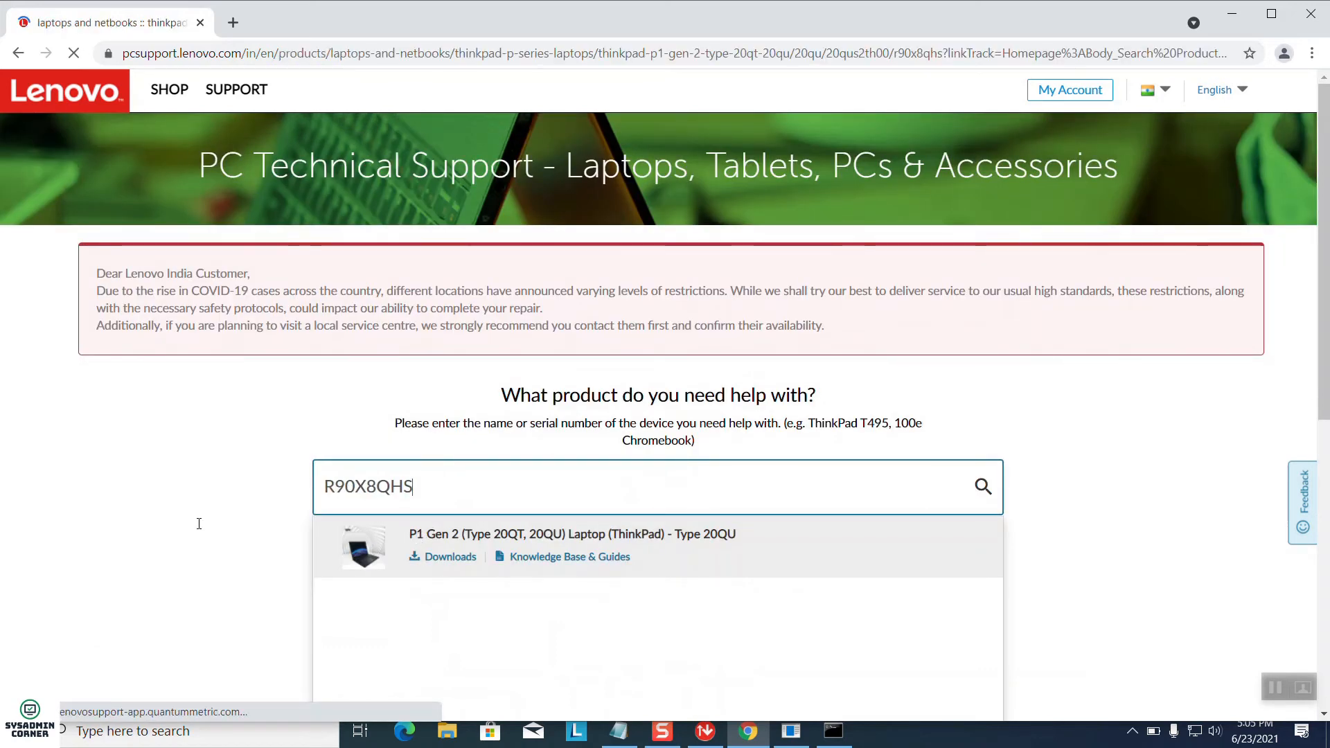
Open the laptop's Drivers & Software page and browse the component categories under Manual Update.
{"action": "scroll", "coordinate": [200, 529], "scroll_direction": "down", "scroll_amount": 5}
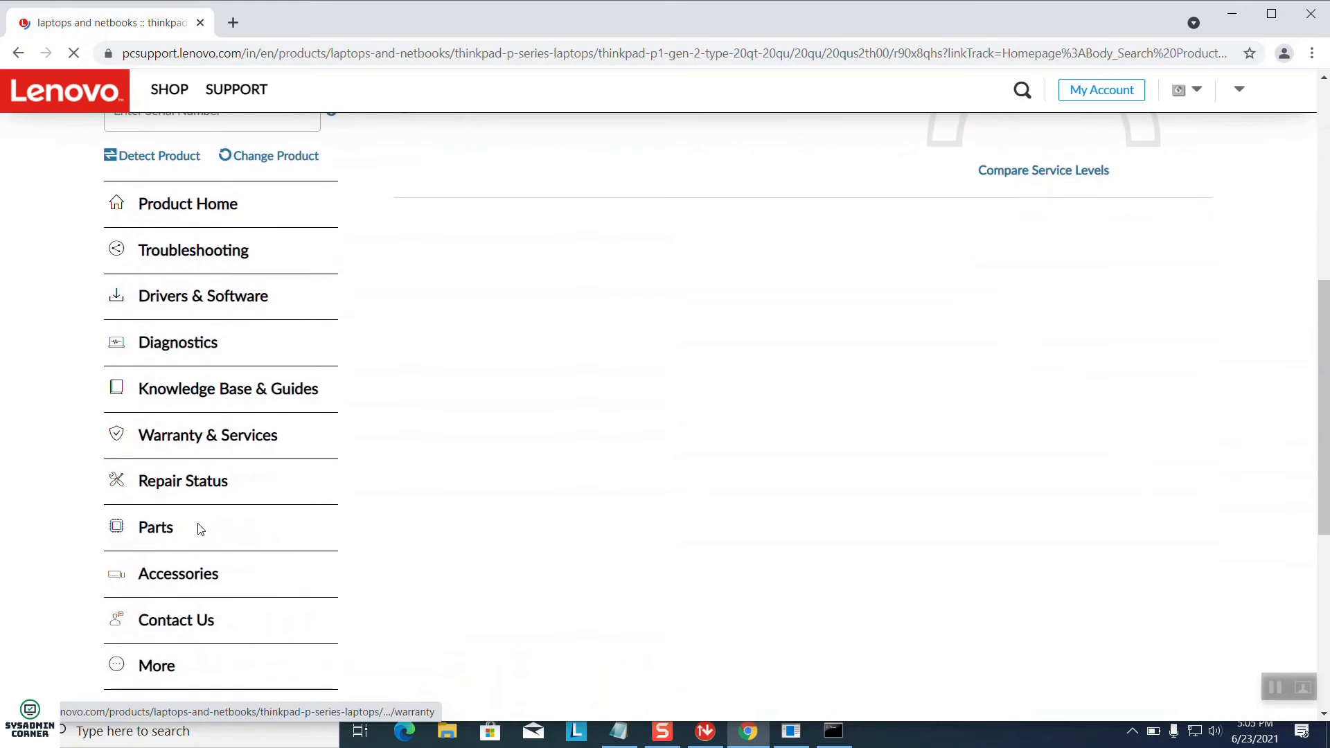
{"action": "left_click", "coordinate": [294, 291]}
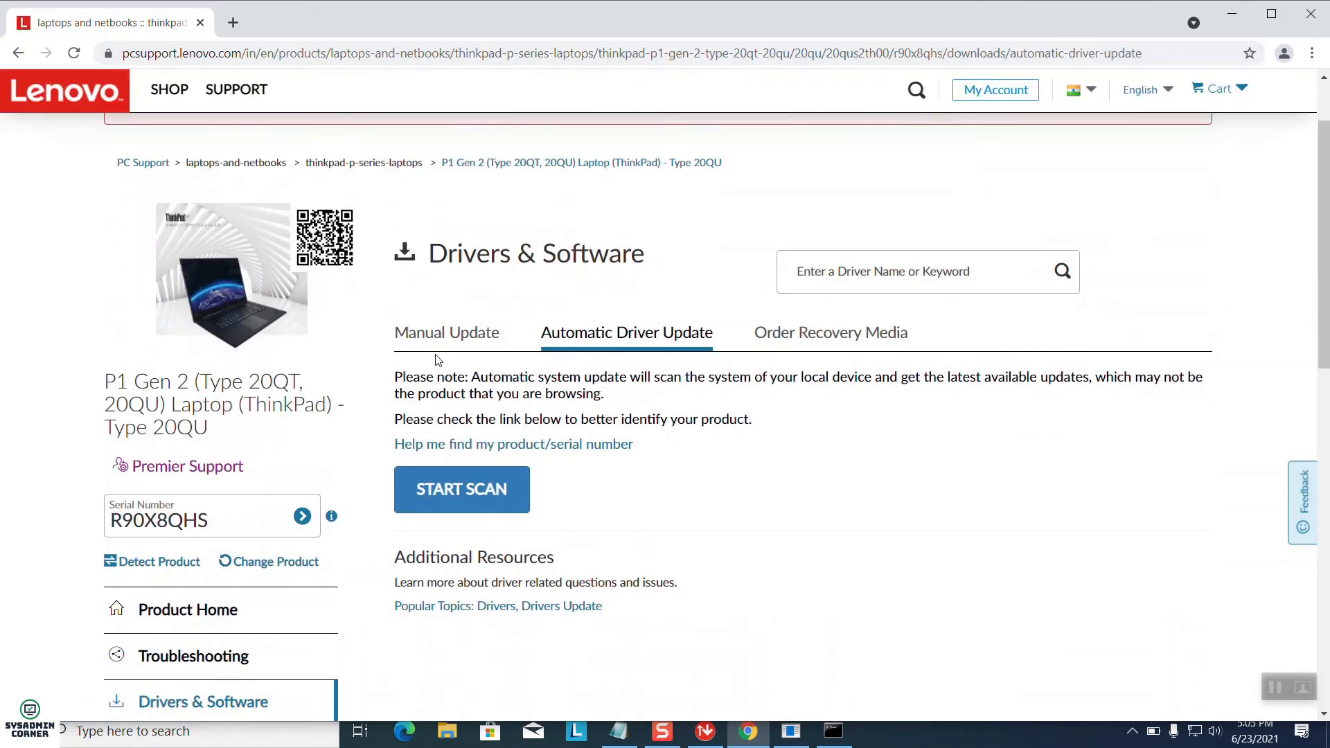
{"action": "left_click", "coordinate": [455, 335]}
{"action": "scroll", "coordinate": [607, 367], "scroll_direction": "down", "scroll_amount": 5}
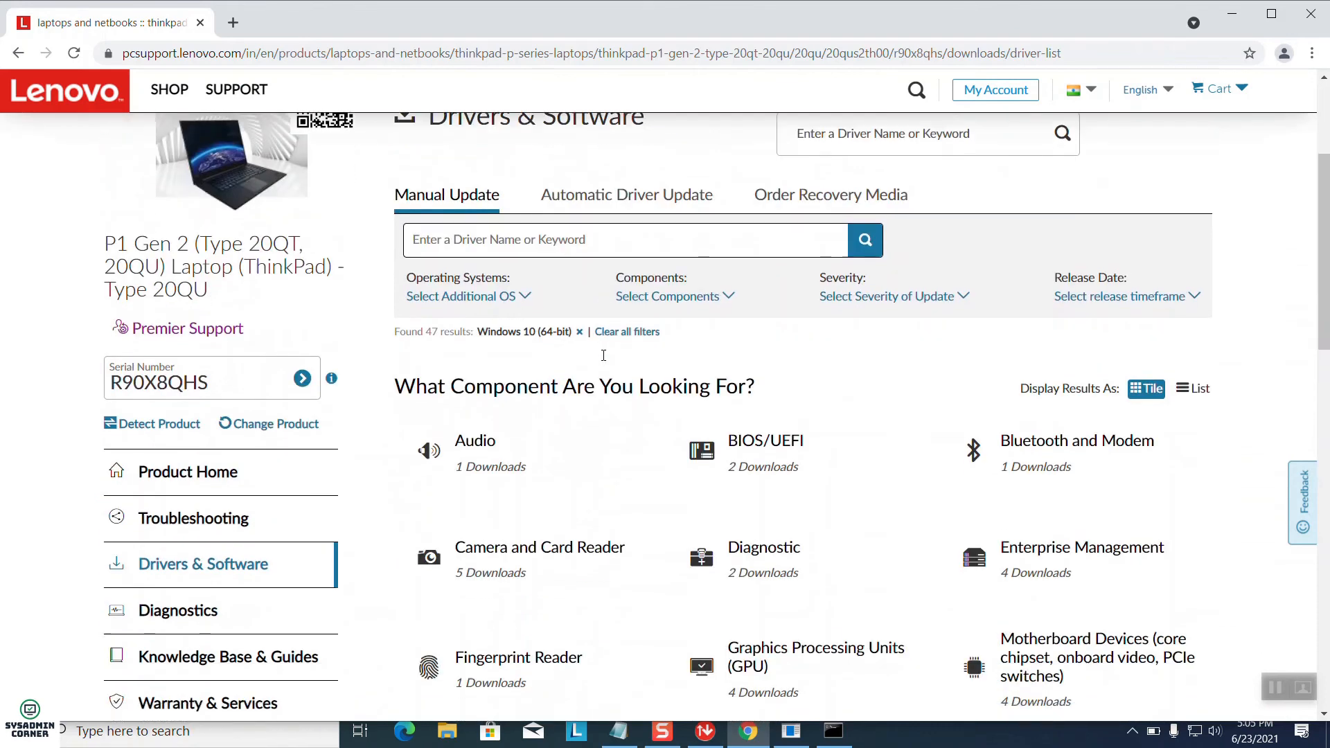
{"action": "scroll", "coordinate": [604, 361], "scroll_direction": "down", "scroll_amount": 2}
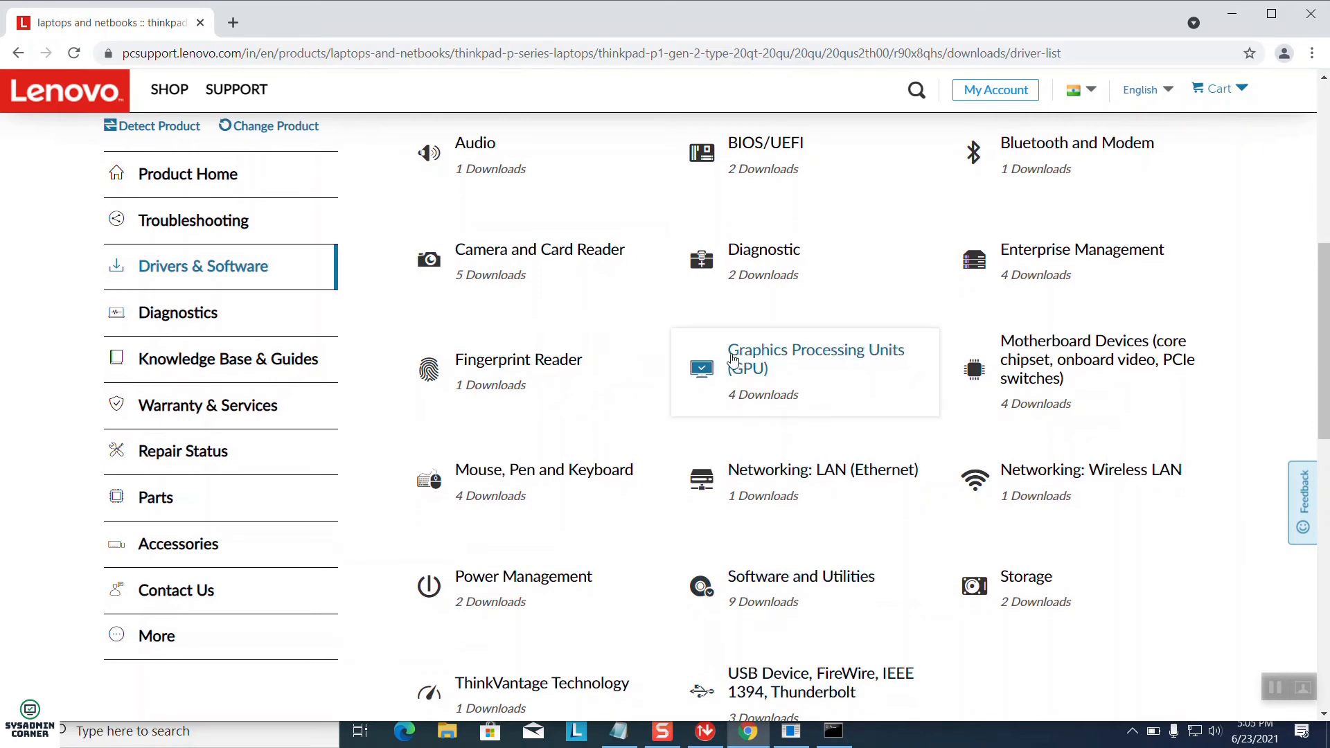
Bring up the Notepad notes as a smaller window and move it over the left part of the driver page.
{"action": "key", "text": "alt+Tab"}
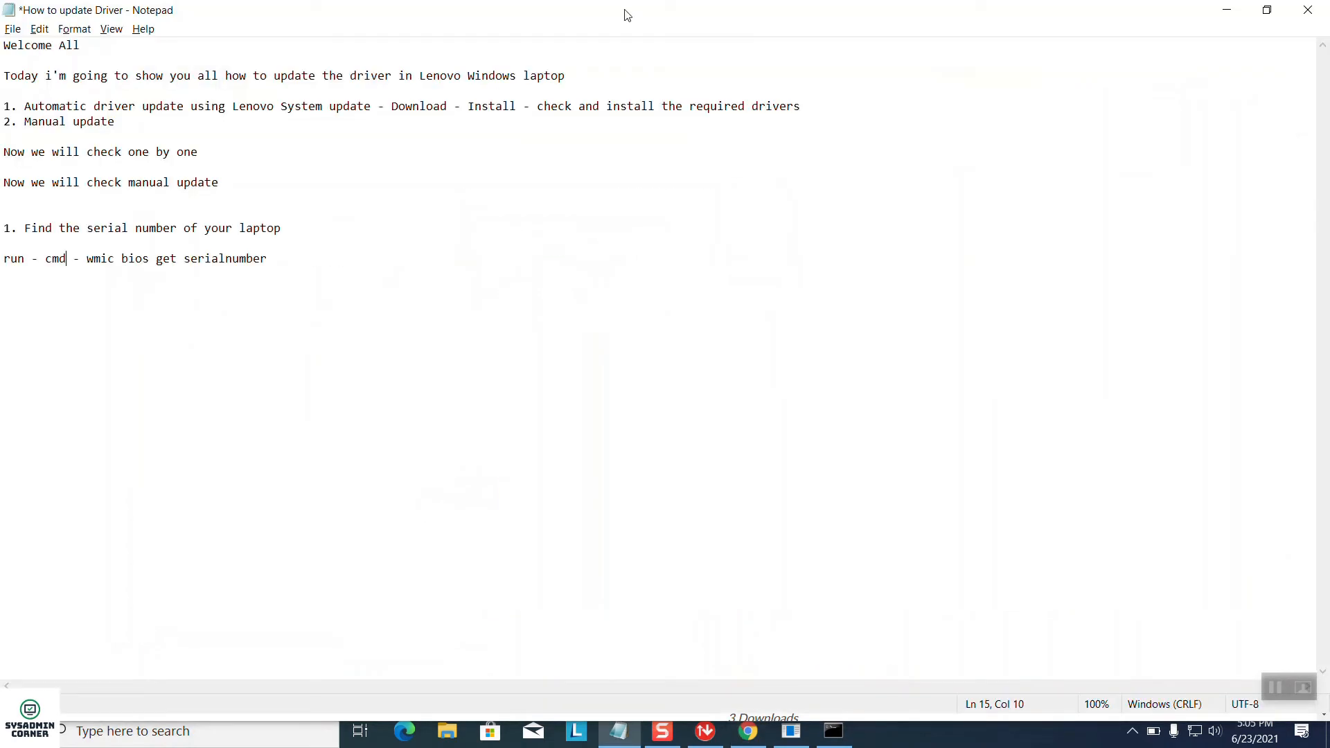
{"action": "double_click", "coordinate": [623, 13]}
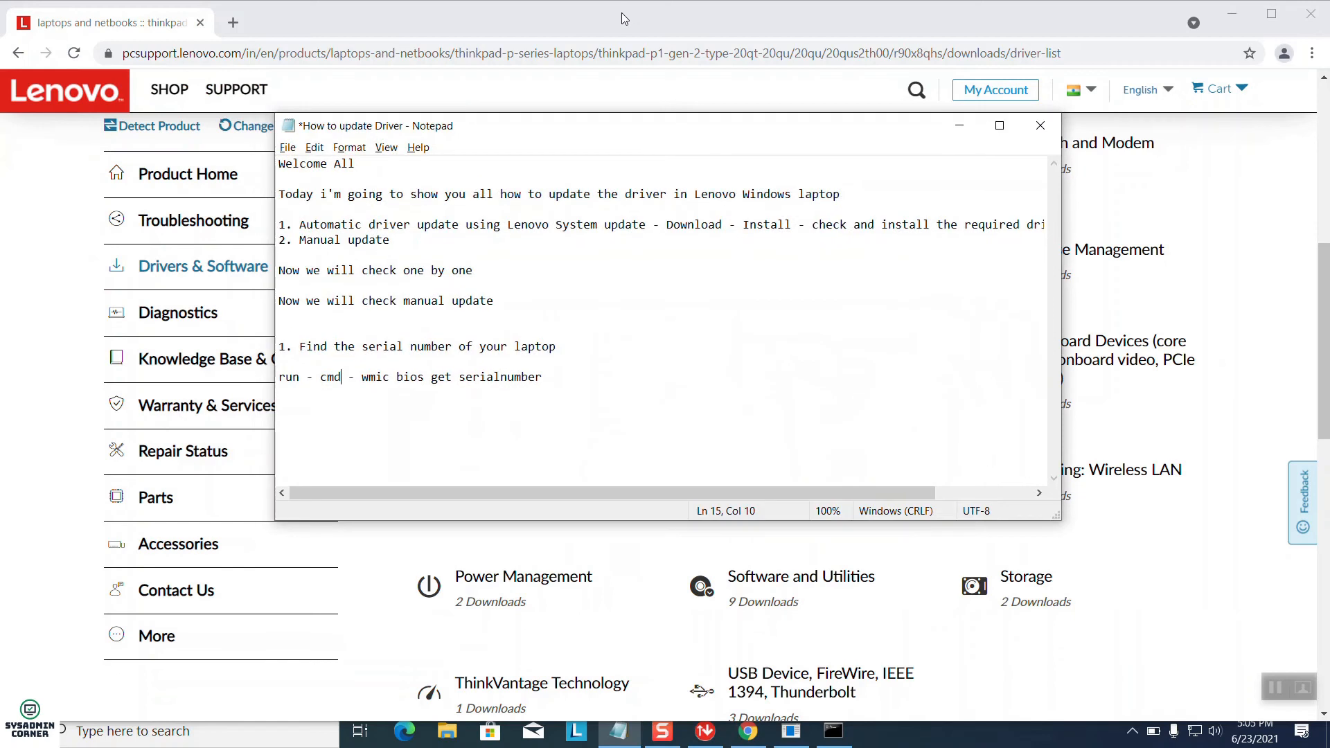
{"action": "left_click_drag", "start_coordinate": [614, 97], "coordinate": [343, 107]}
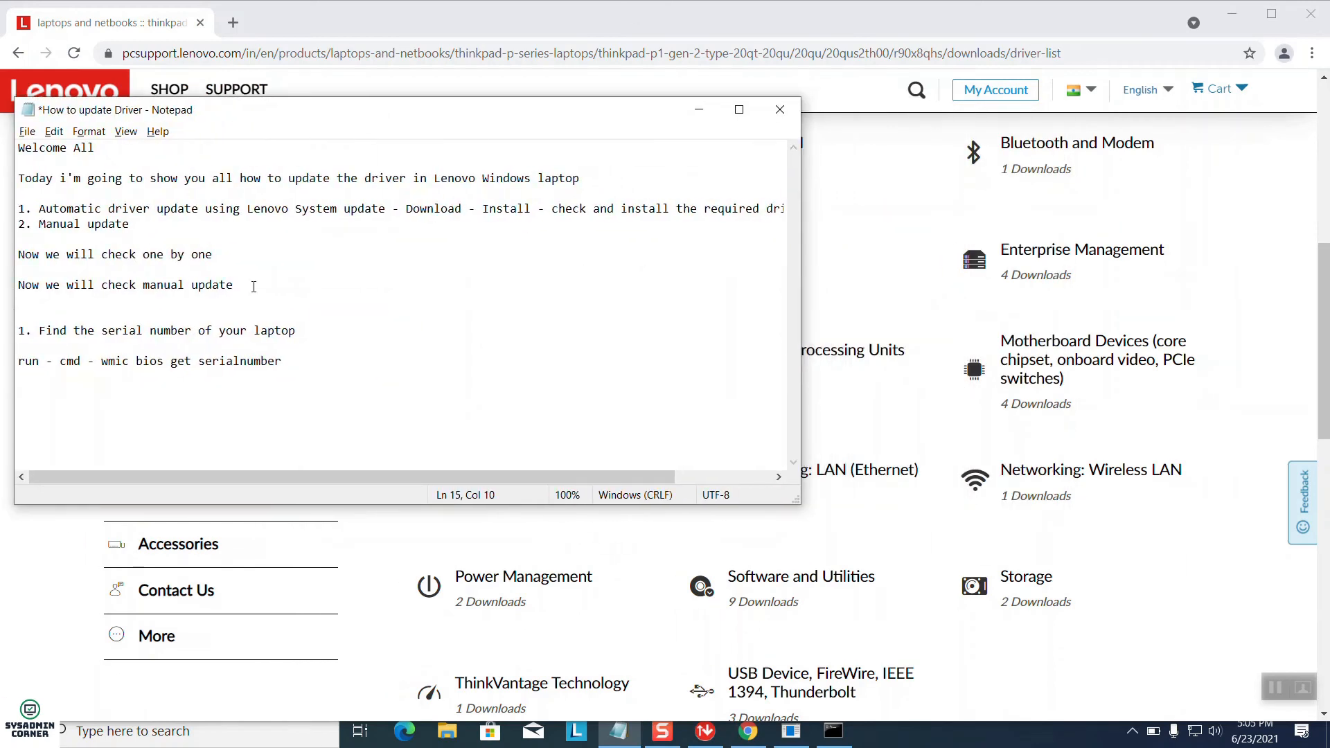
Add the item "2. Lenovo Support - PC - input your serialnumber - download the requried drivers" below the wmic line.
{"action": "left_click", "coordinate": [293, 362]}
{"action": "type", "text": "2. Lenovo Support - PC - ino"}
{"action": "type", "text": "ut you"}
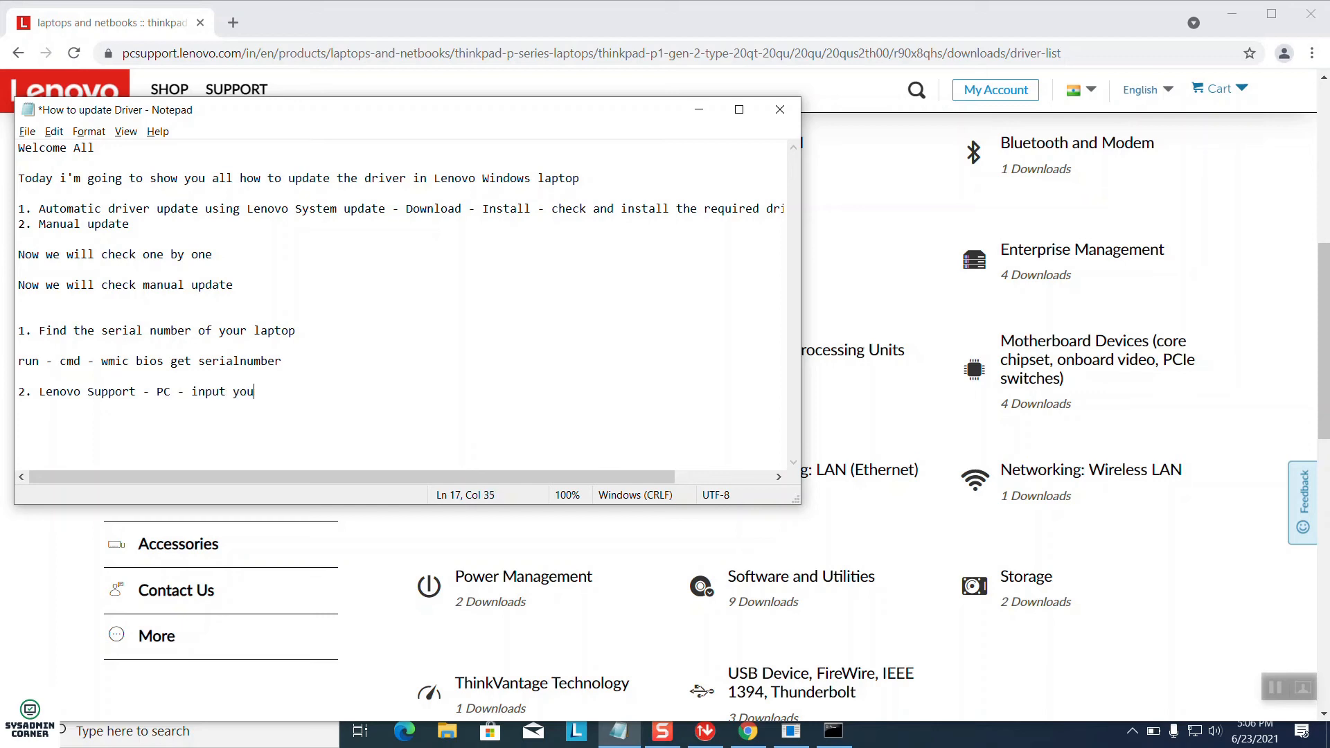
{"action": "type", "text": "r serialnumb"}
{"action": "type", "text": "er i"}
{"action": "type", "text": "download th"}
{"action": "type", "text": "e requri"}
{"action": "type", "text": "ed"}
{"action": "type", "text": " dri"}
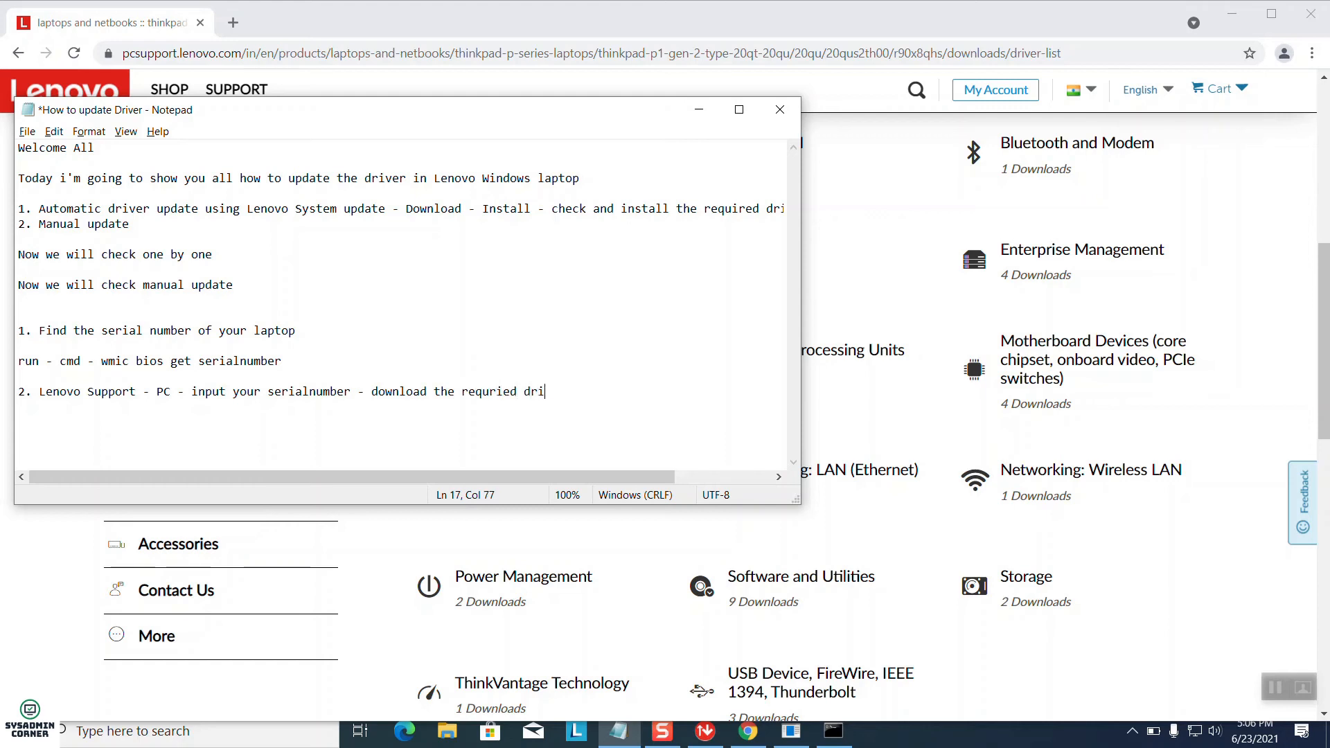
Add the item "3. You can automatically download from lenovo support website also just sharing for your information" and minimize Notepad.
{"action": "type", "text": "ve3. AYo"}
{"action": "key", "text": "BackSpace"}
{"action": "key", "text": "BackSpace"}
{"action": "key", "text": "BackSpace"}
{"action": "type", "text": "You can automatically download fr"}
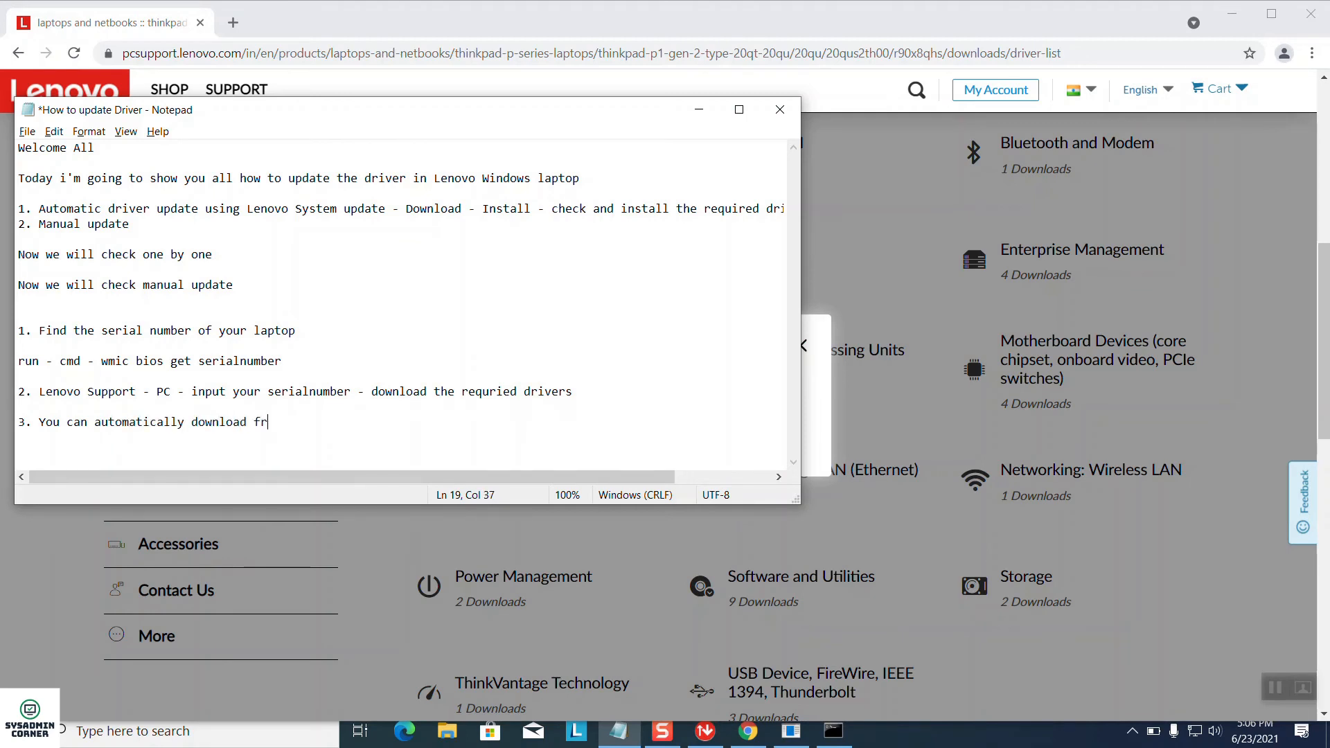
{"action": "type", "text": "om lenovo support webs"}
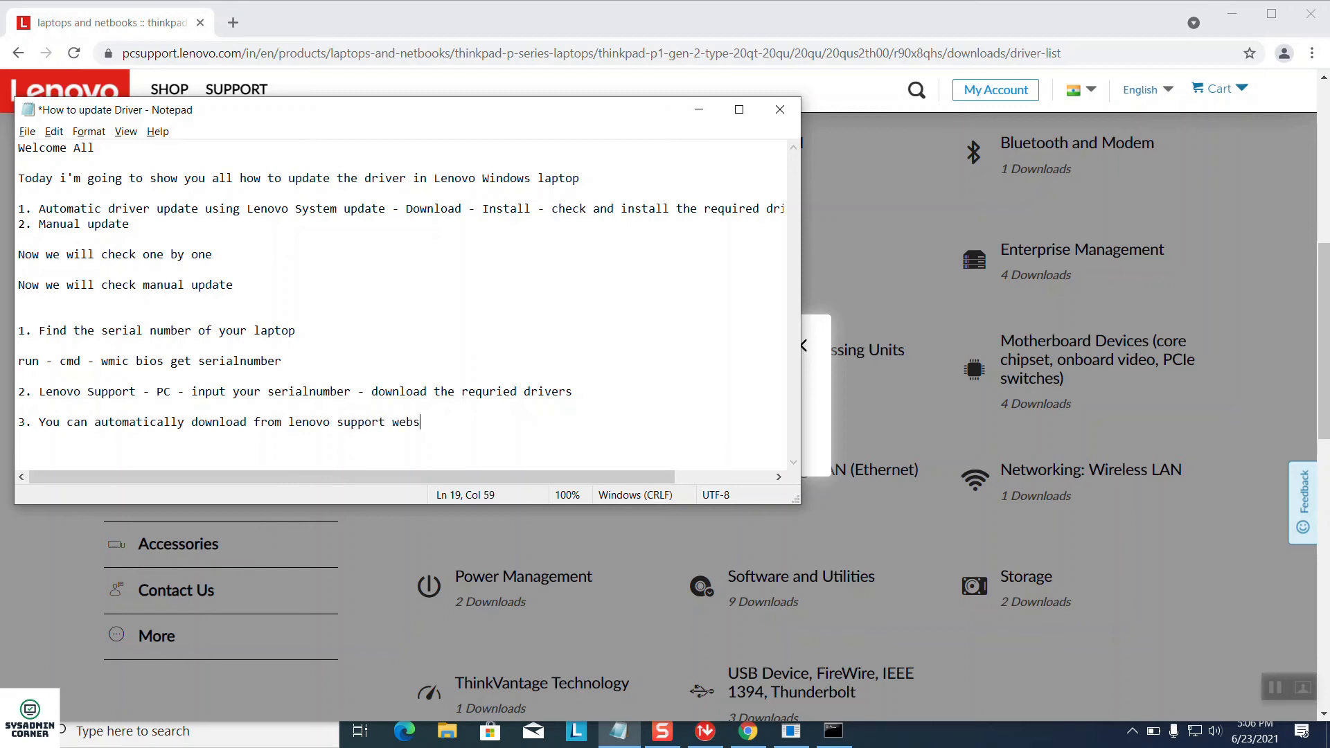
{"action": "type", "text": "ite also"}
{"action": "type", "text": " just sharing fo"}
{"action": "type", "text": "r your informa"}
{"action": "type", "text": "it"}
{"action": "key", "text": "BackSpace"}
{"action": "key", "text": "BackSpace"}
{"action": "type", "text": "ti"}
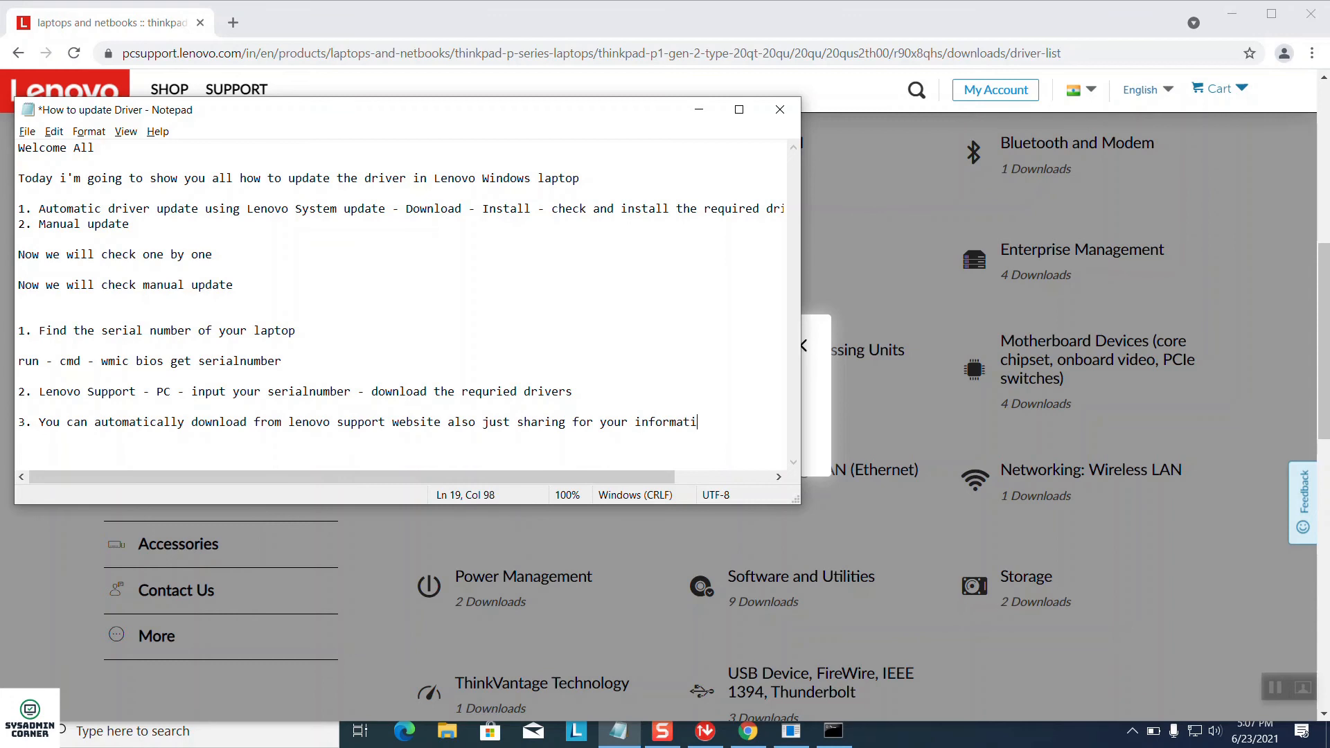
{"action": "type", "text": "on"}
{"action": "key", "text": "Return"}
{"action": "key", "text": "Return"}
{"action": "scroll", "coordinate": [308, 345], "scroll_direction": "right", "scroll_amount": 1}
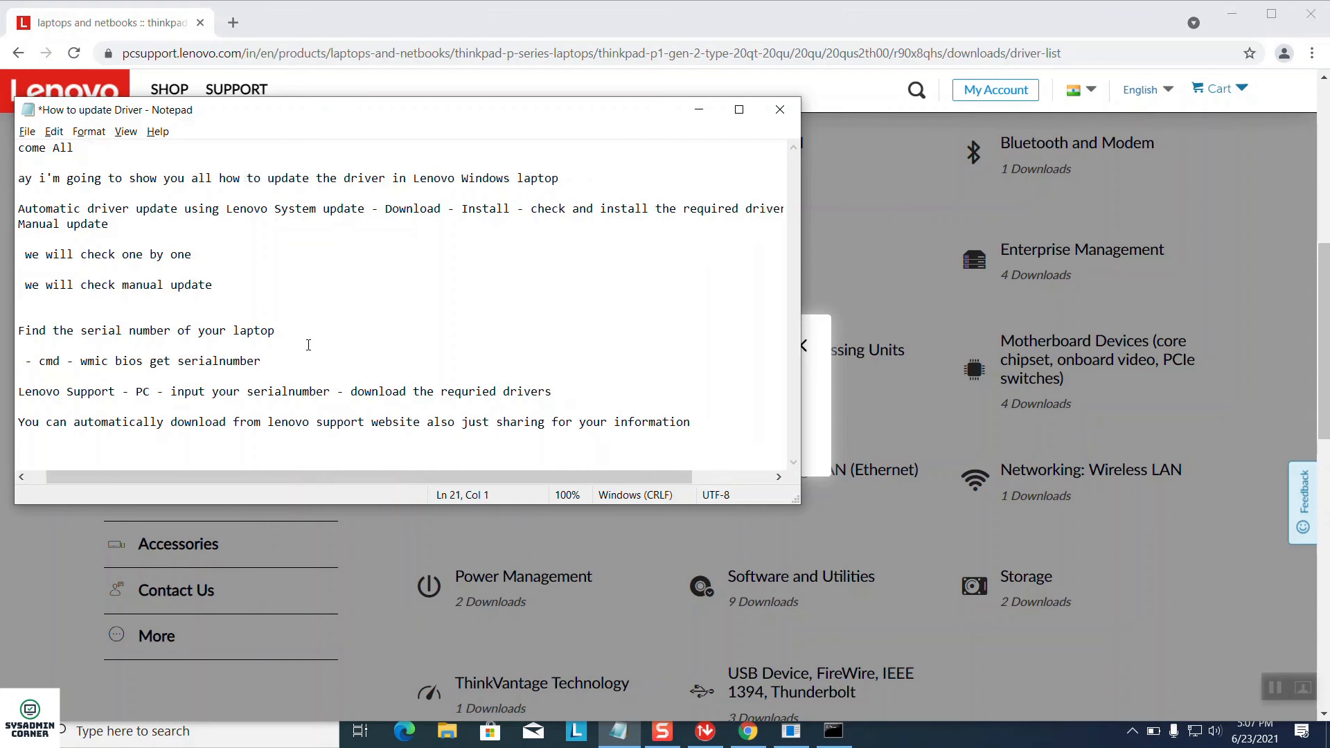
{"action": "left_click", "coordinate": [701, 104]}
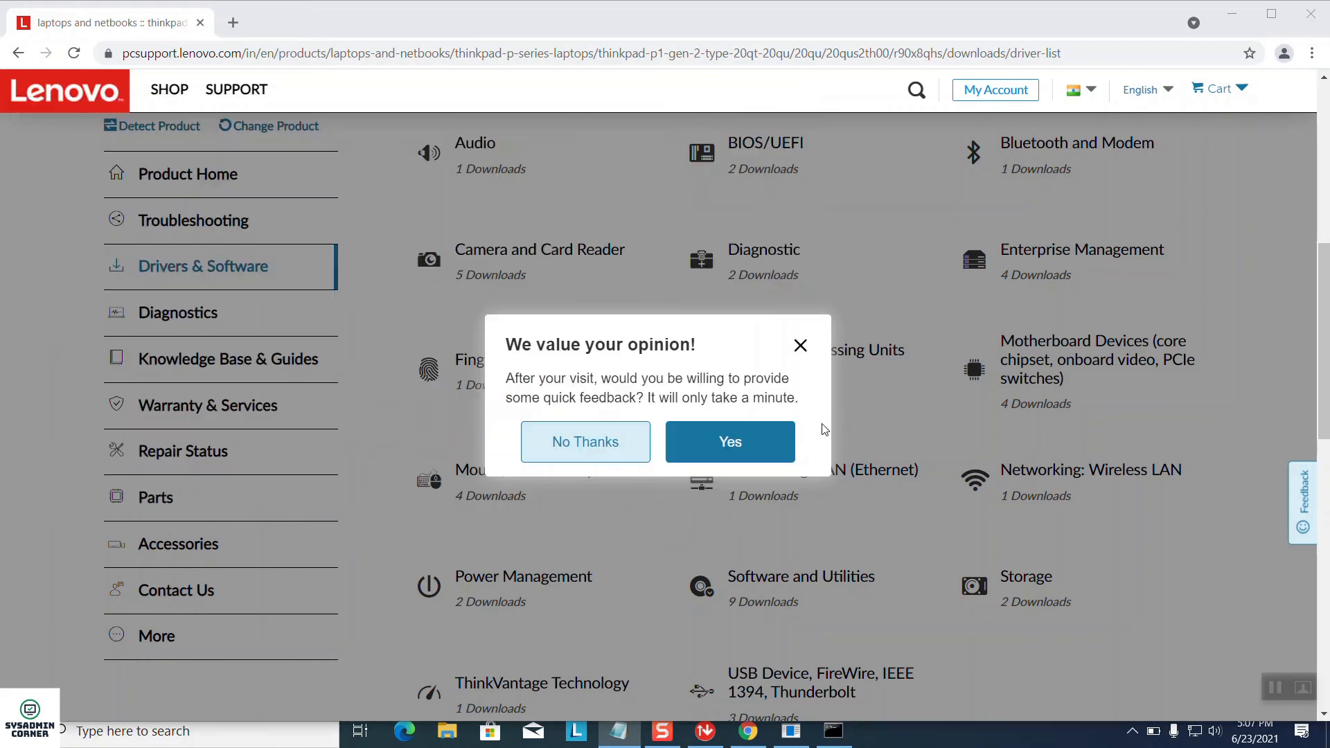
Decline the feedback survey and open the Networking: LAN (Ethernet) driver category.
{"action": "left_click", "coordinate": [603, 441]}
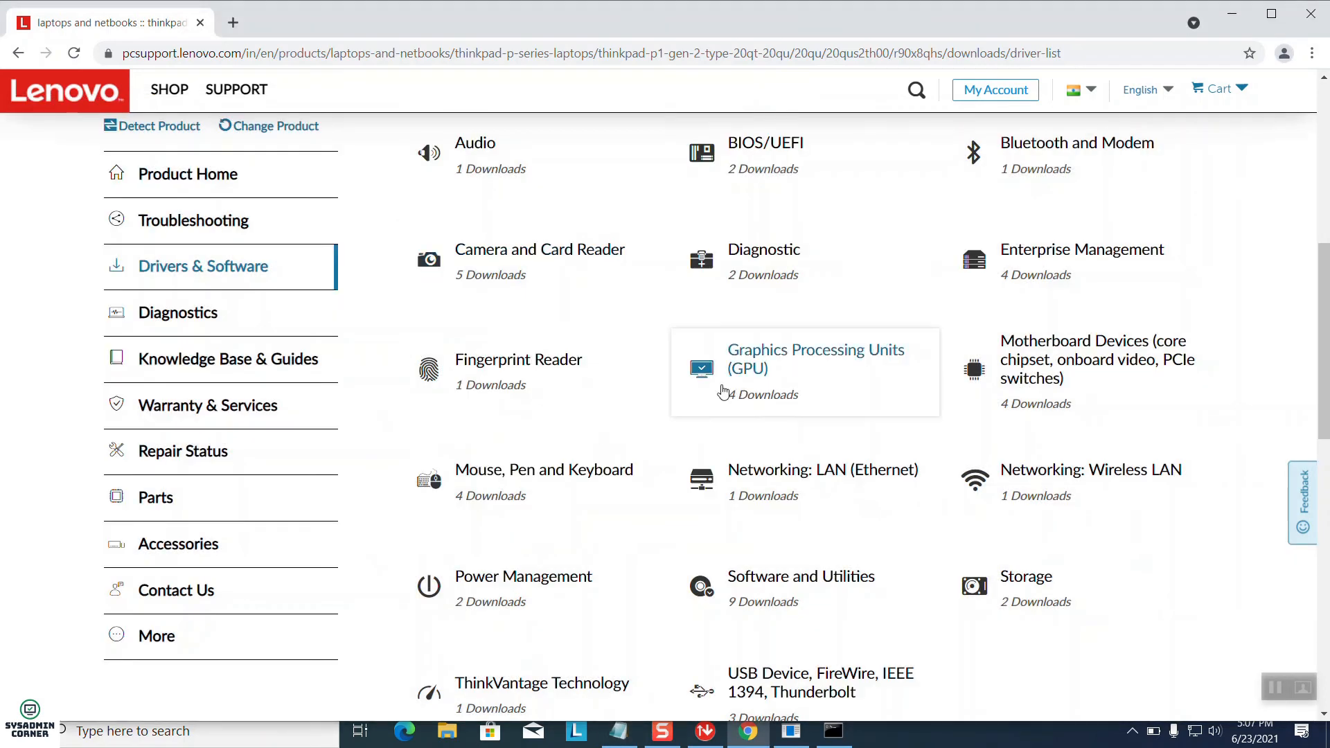
{"action": "right_click", "coordinate": [738, 494]}
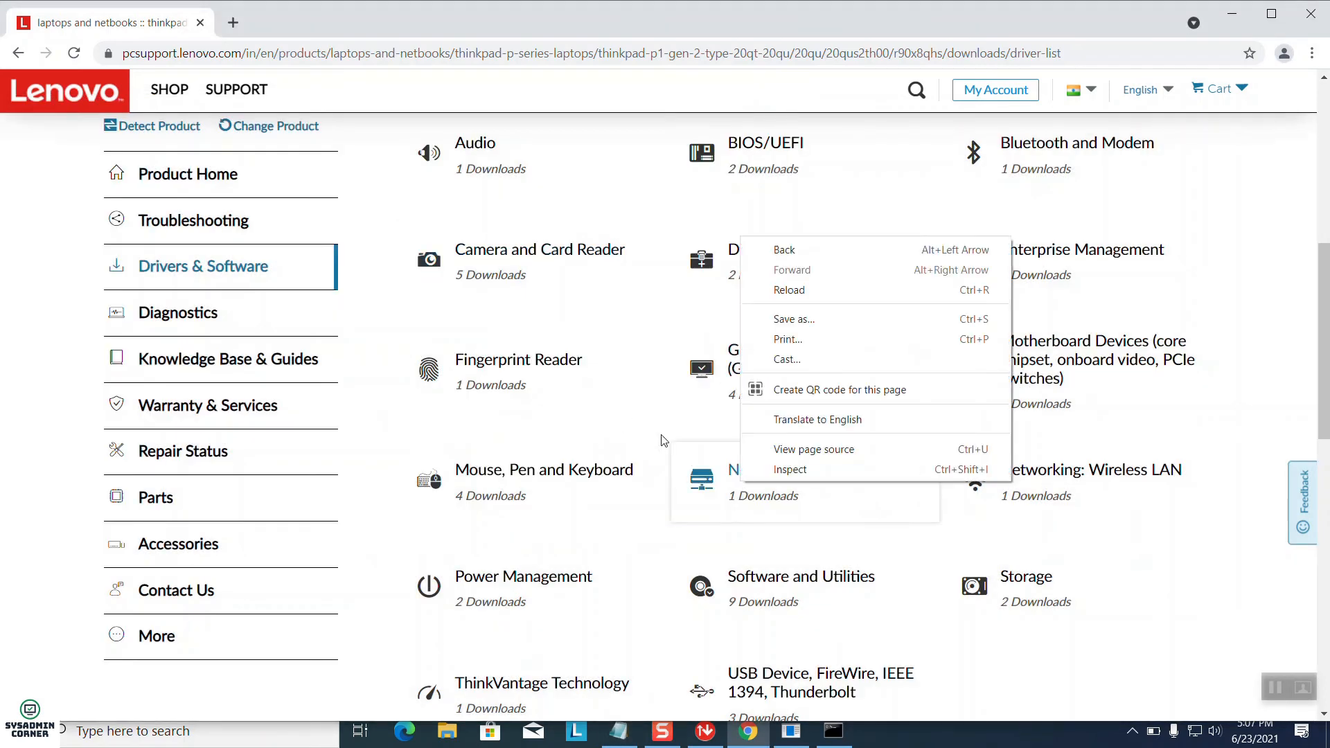
{"action": "left_click", "coordinate": [708, 487]}
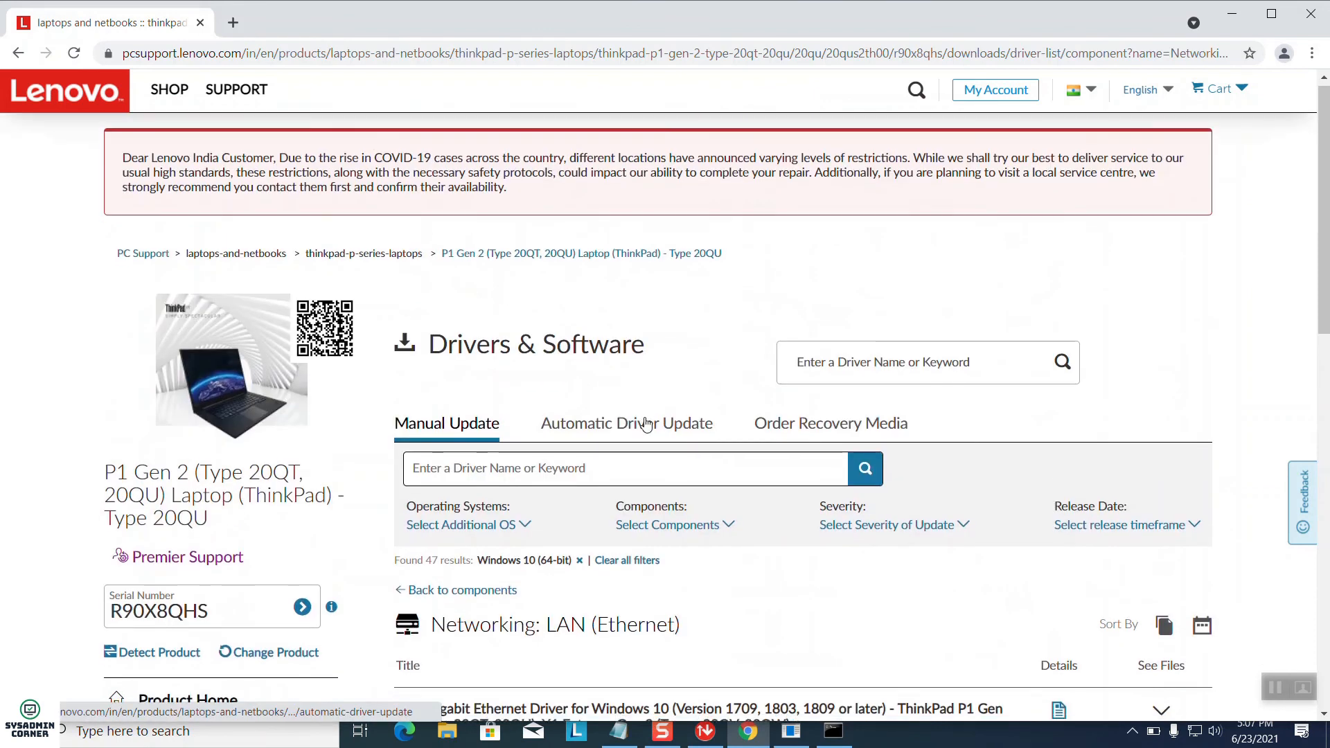
Expand the individual download files of the Intel Gigabit Ethernet Driver for Windows 10.
{"action": "scroll", "coordinate": [646, 424], "scroll_direction": "down", "scroll_amount": 2}
{"action": "scroll", "coordinate": [543, 460], "scroll_direction": "down", "scroll_amount": 2}
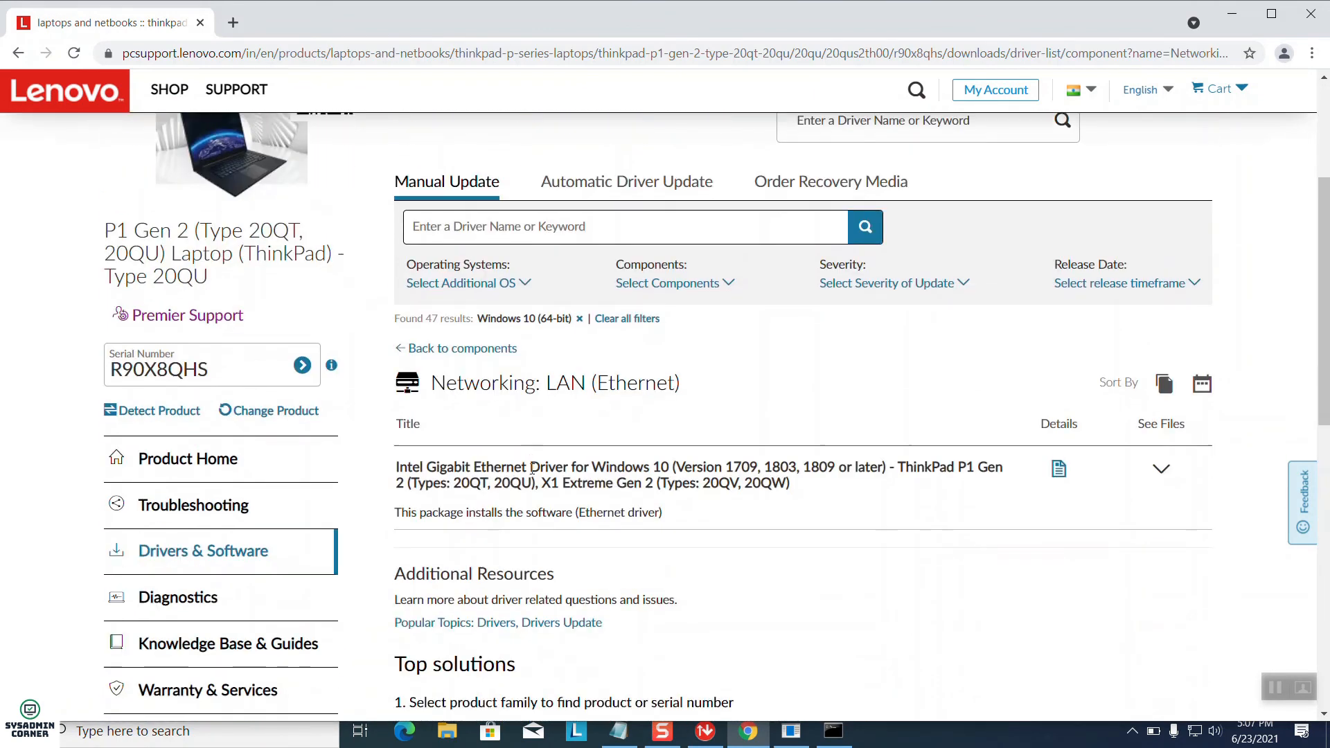
{"action": "scroll", "coordinate": [544, 461], "scroll_direction": "down", "scroll_amount": 3}
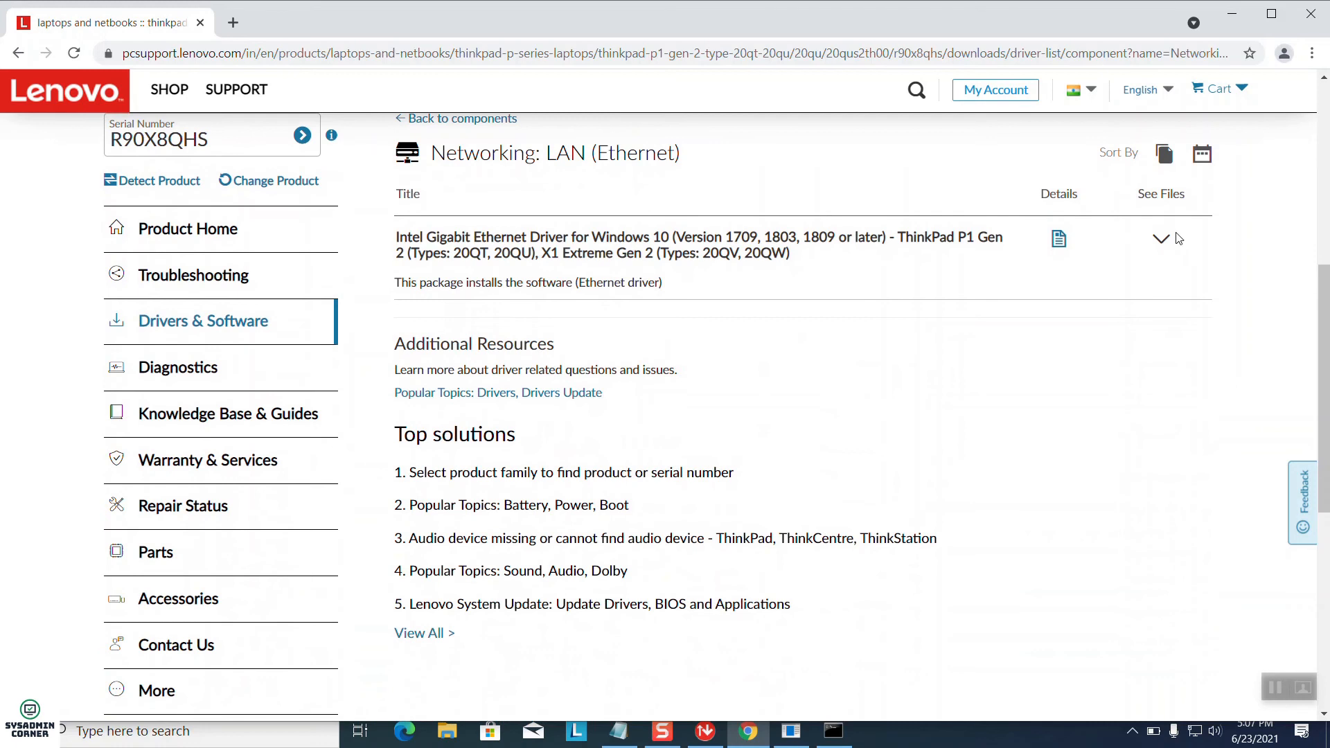
{"action": "left_click", "coordinate": [1160, 238]}
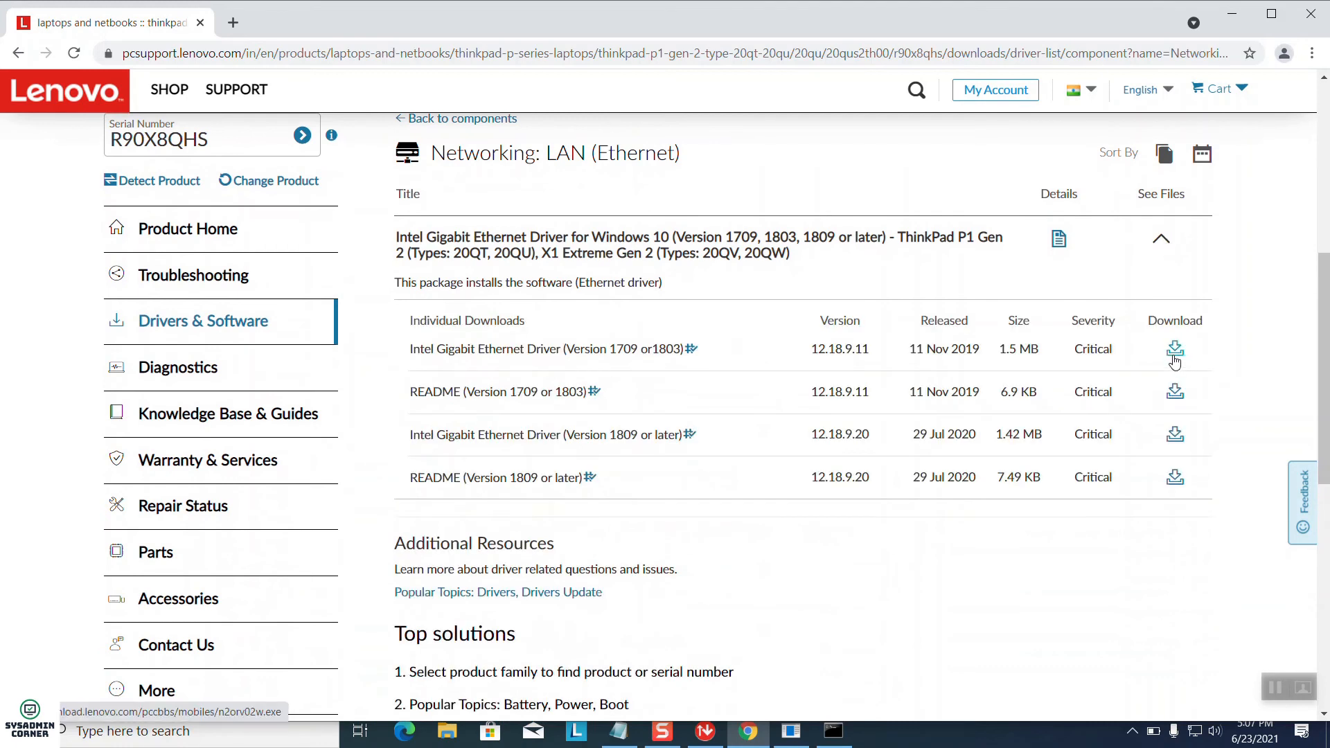
Switch to the Notepad notes and append "- Select and Download" to the end of item 2.
{"action": "key", "text": "alt+Tab"}
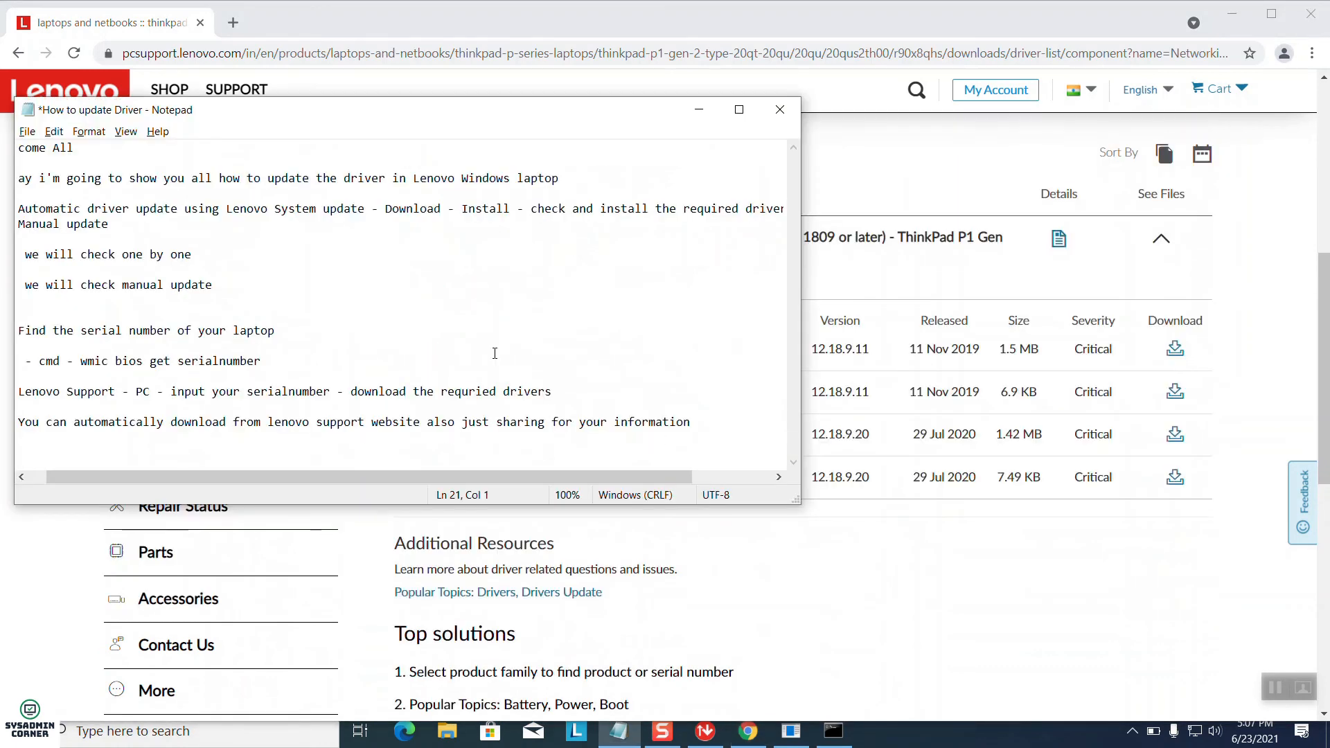
{"action": "left_click", "coordinate": [585, 391]}
{"action": "type", "text": "- Select and Download"}
{"action": "scroll", "coordinate": [629, 358], "scroll_direction": "right", "scroll_amount": 2}
{"action": "scroll", "coordinate": [512, 476], "scroll_direction": "right", "scroll_amount": 2}
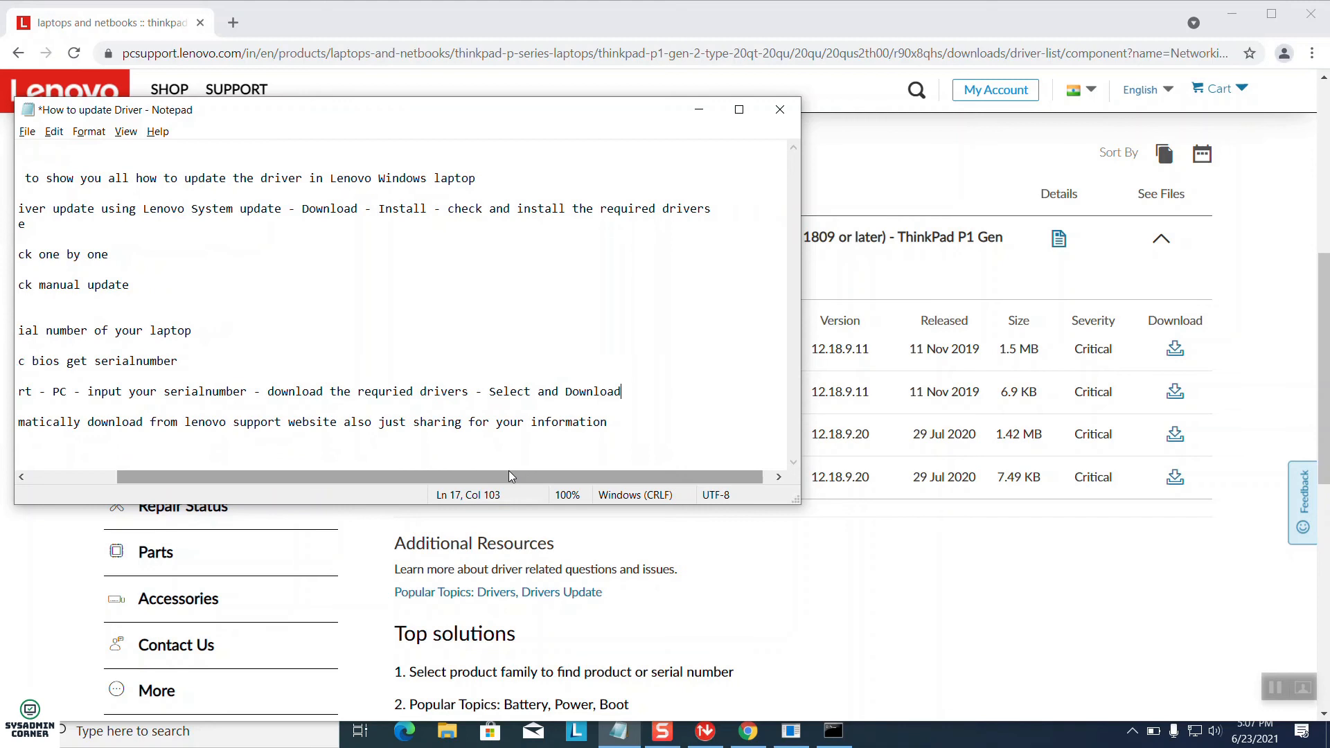
Set the notes' zoom to 110% and maximize the Notepad window.
{"action": "scroll", "coordinate": [462, 450], "scroll_direction": "down", "scroll_amount": 1}
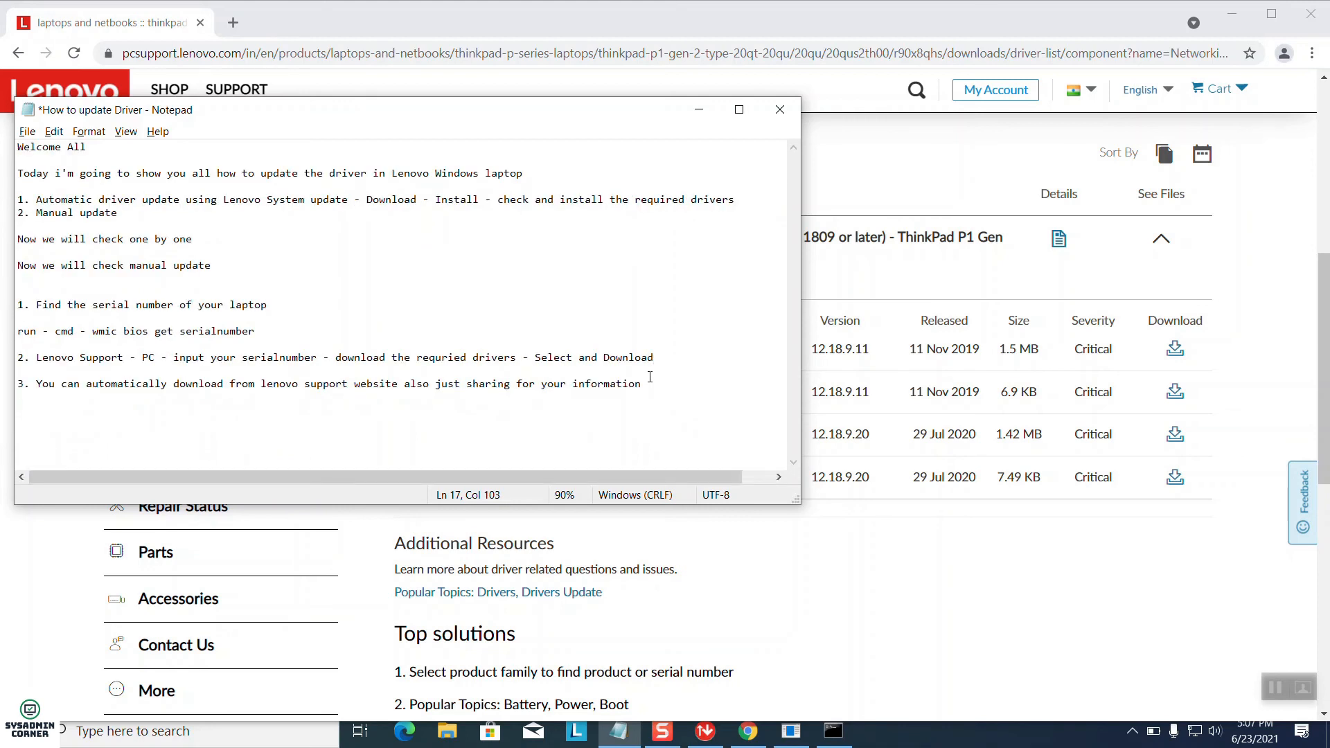
{"action": "scroll", "coordinate": [650, 376], "scroll_direction": "up", "scroll_amount": 2}
{"action": "left_click", "coordinate": [739, 109]}
{"action": "key", "text": "alt+Tab"}
{"action": "key", "text": "alt+Tab"}
{"action": "key", "text": "alt+Tab"}
{"action": "key", "text": "alt+Tab"}
{"action": "key", "text": "alt+Tab"}
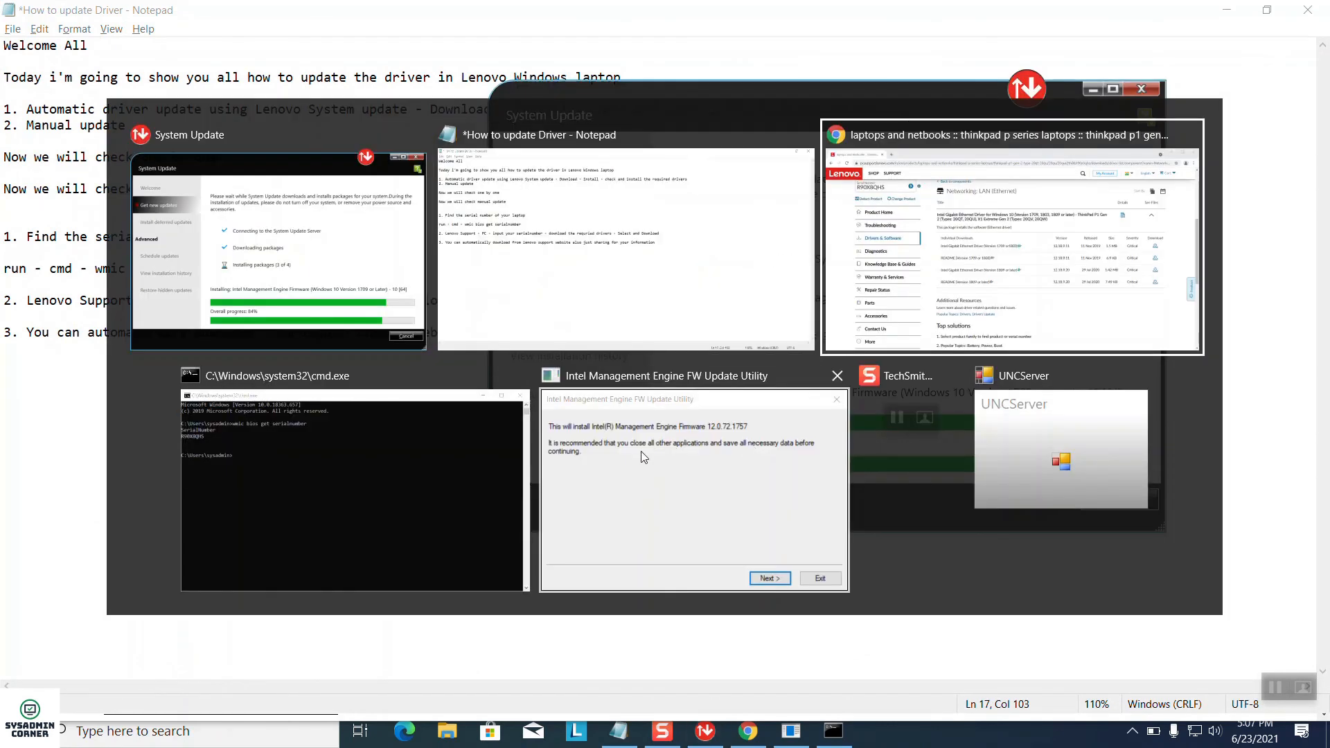
{"action": "key", "text": "alt+Tab"}
{"action": "key", "text": "alt+Tab"}
Add the closing line "Thanks for watching my video" below item 3 of the notes.
{"action": "left_click", "coordinate": [421, 347]}
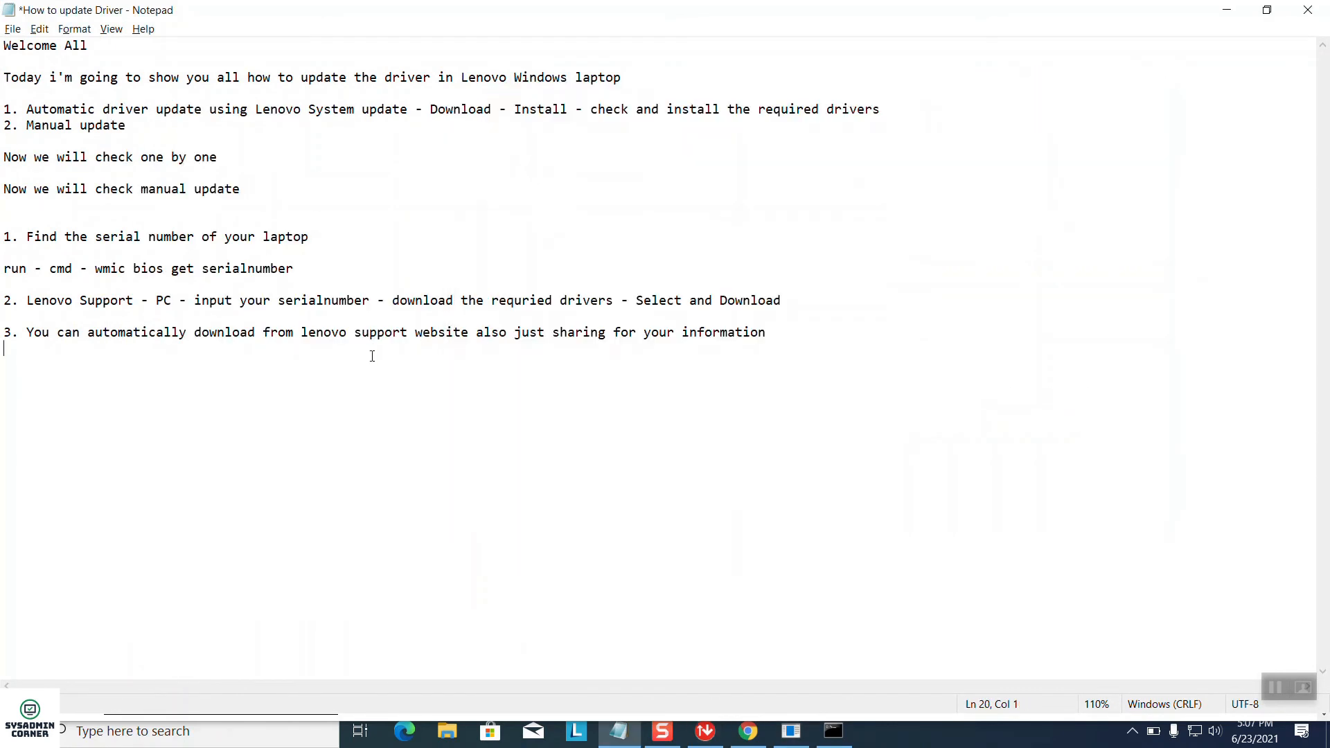
{"action": "type", "text": "Thank"}
{"action": "type", "text": "s fo"}
{"action": "type", "text": "ching my die"}
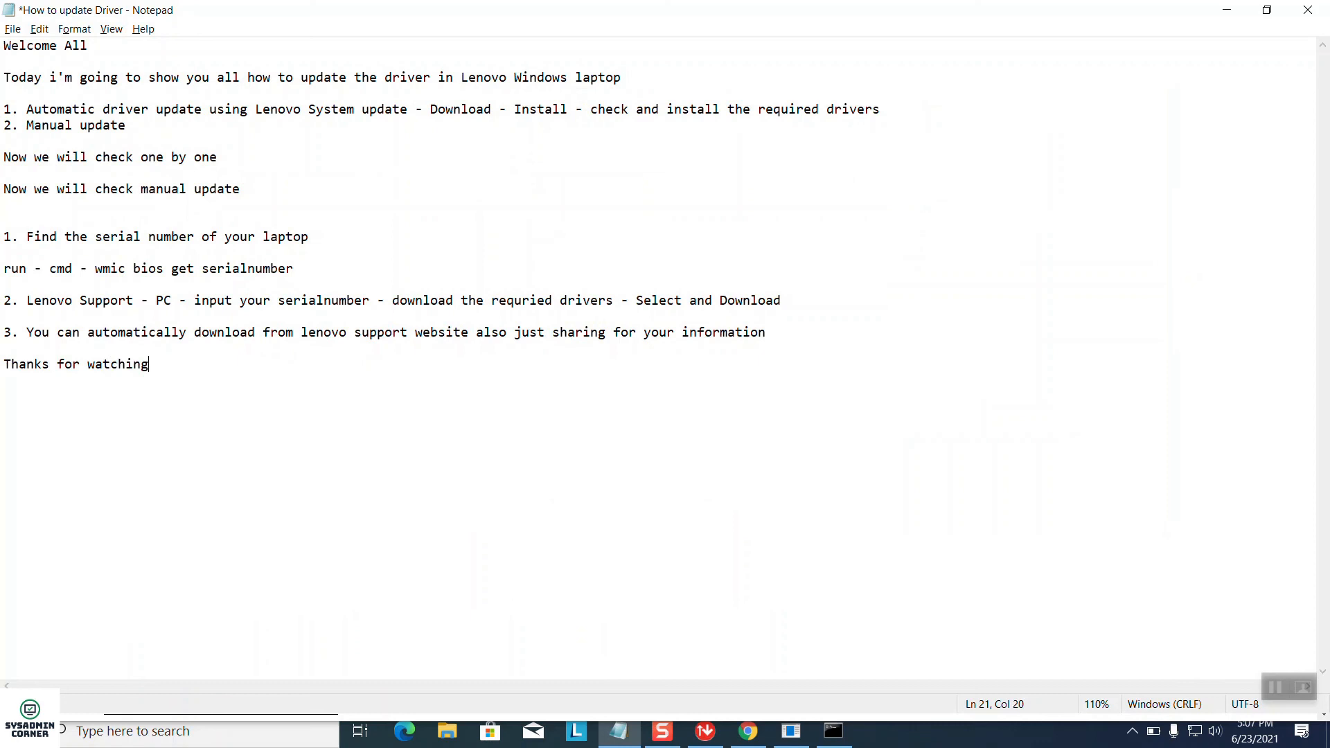
{"action": "key", "text": "BackSpace"}
{"action": "key", "text": "BackSpace"}
{"action": "key", "text": "BackSpace"}
{"action": "type", "text": "video"}
Add the lines "Like, share, subscribe, click bell icon for channel updates" and "Take care Bye bye" below the thank-you line.
{"action": "key", "text": "Return"}
{"action": "type", "text": "Like, share, su"}
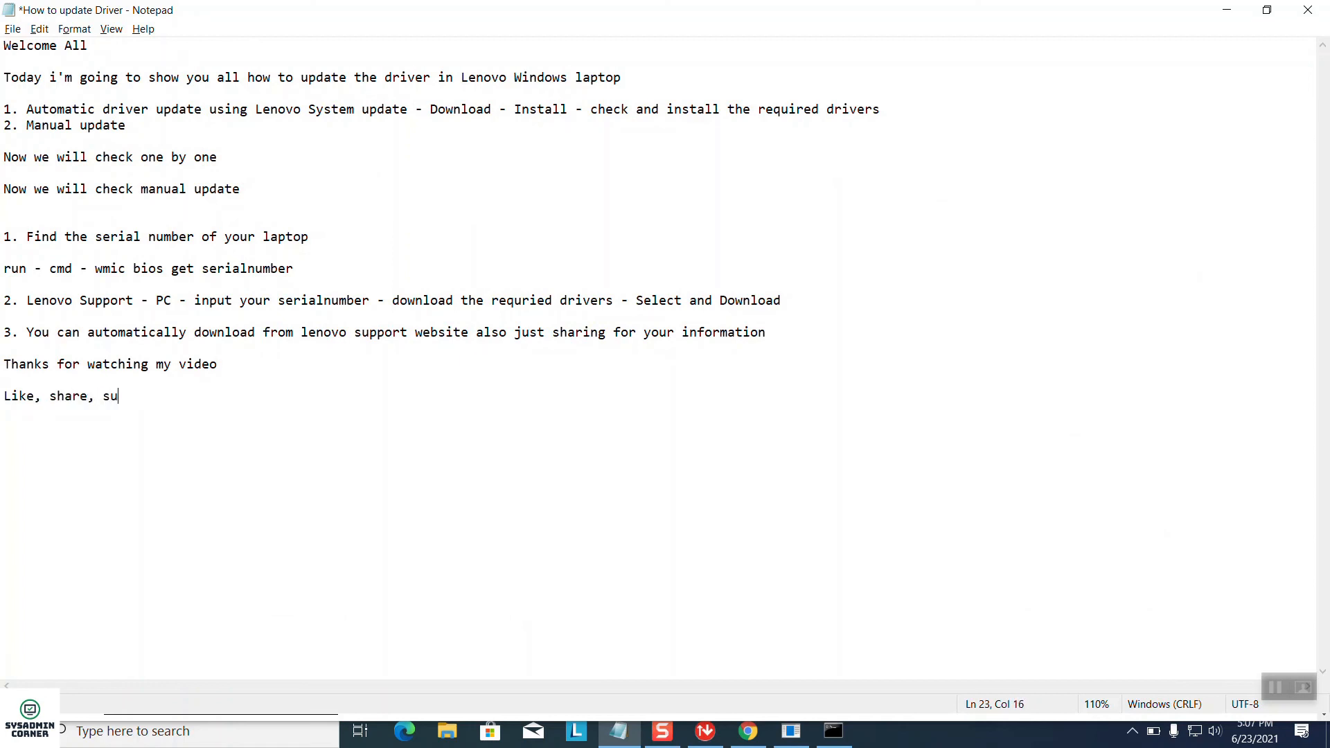
{"action": "type", "text": "bscribe, click bell i"}
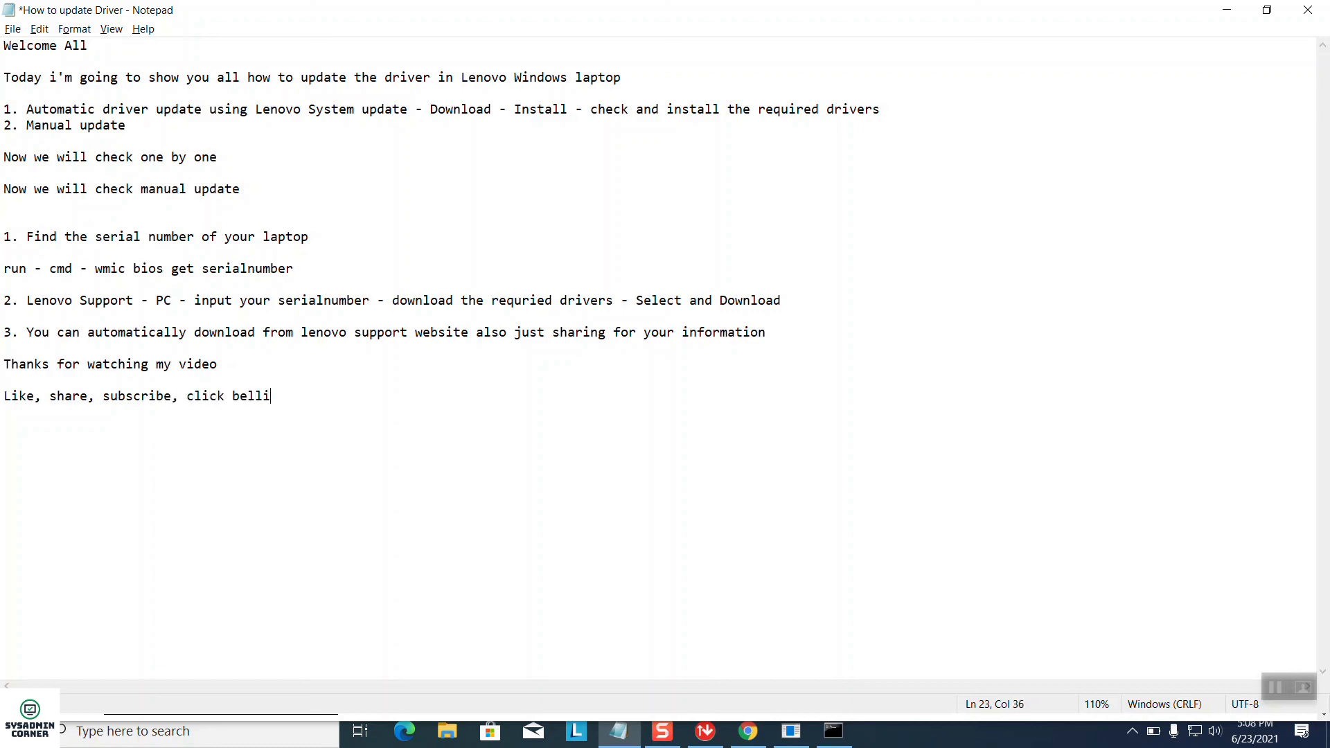
{"action": "type", "text": "con for channel updates  "}
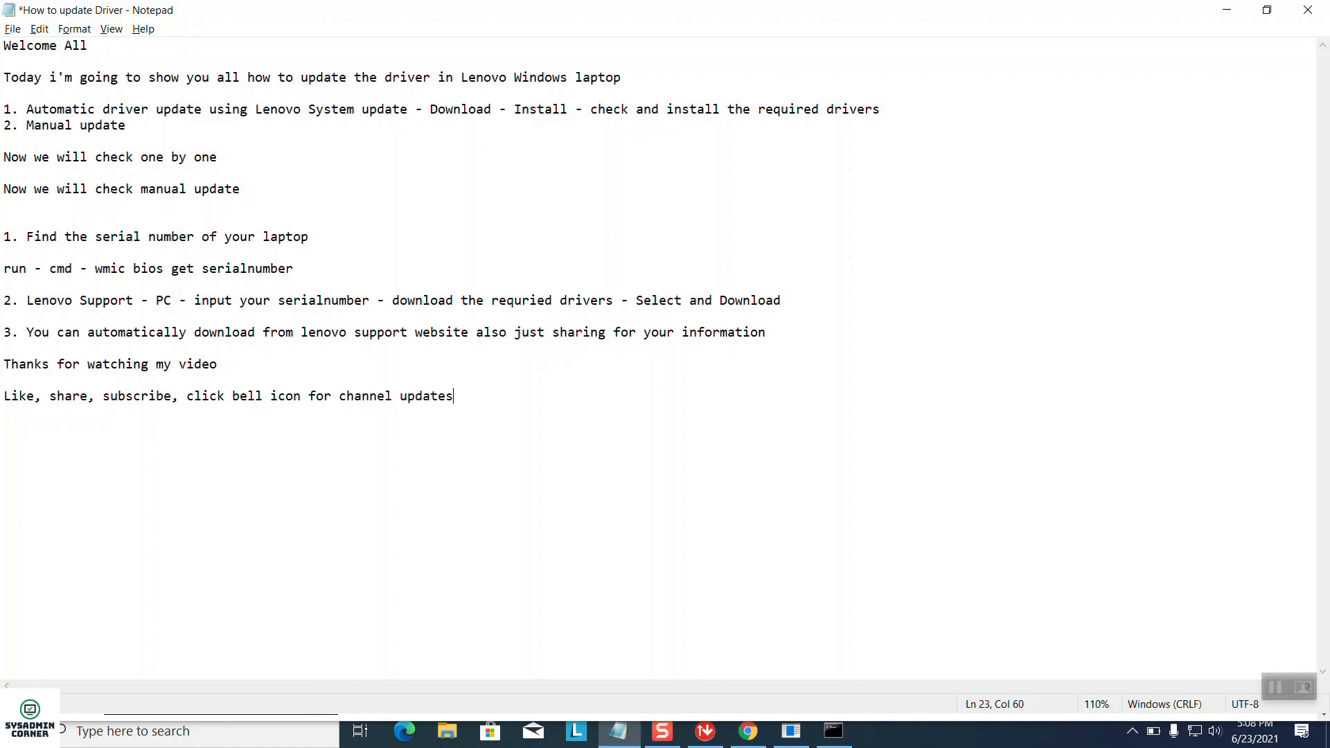
{"action": "type", "text": "Take care By by"}
{"action": "type", "text": "e"}
Insert the line "Feel free to ask your questions" above "Take care Bye bye".
{"action": "key", "text": "Return"}
{"action": "key", "text": "Return"}
{"action": "key", "text": "Up"}
{"action": "type", "text": "Feel free to ask y"}
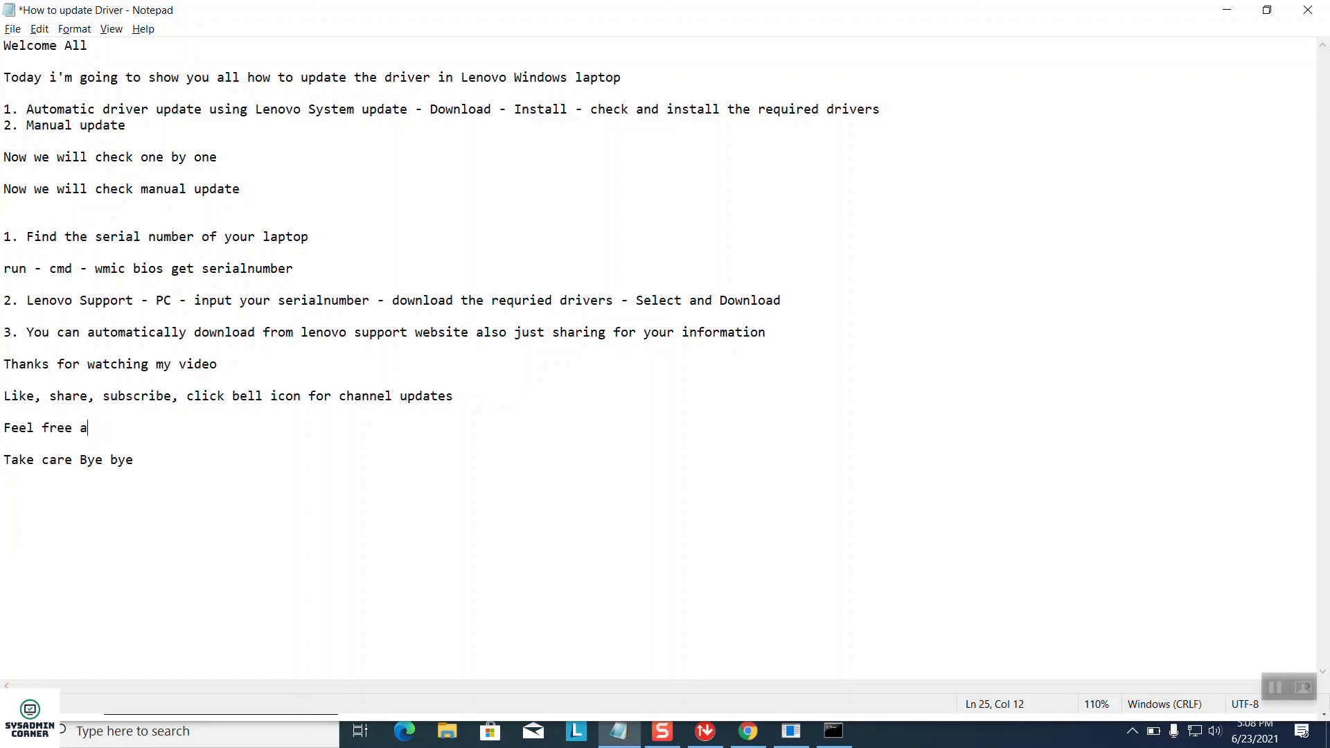
{"action": "type", "text": "o"}
{"action": "key", "text": "BackSpace"}
{"action": "key", "text": "BackSpace"}
{"action": "type", "text": "o ask you"}
{"action": "type", "text": "r rq"}
{"action": "key", "text": "BackSpace"}
{"action": "key", "text": "BackSpace"}
{"action": "type", "text": "questions"}
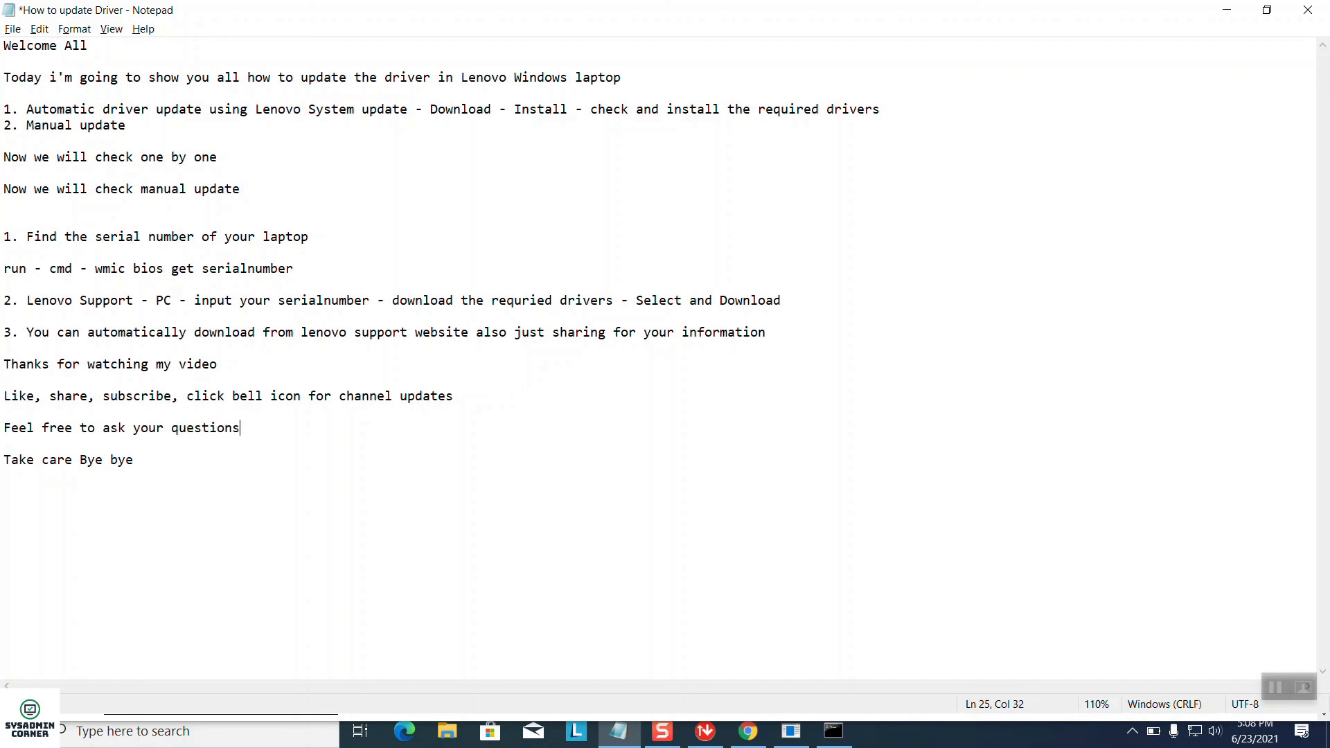
Extend the "Feel free to ask your questions" line with "in comments and doubts in comment".
{"action": "type", "text": " in comments and du"}
{"action": "key", "text": "BackSpace"}
{"action": "type", "text": "oubts in"}
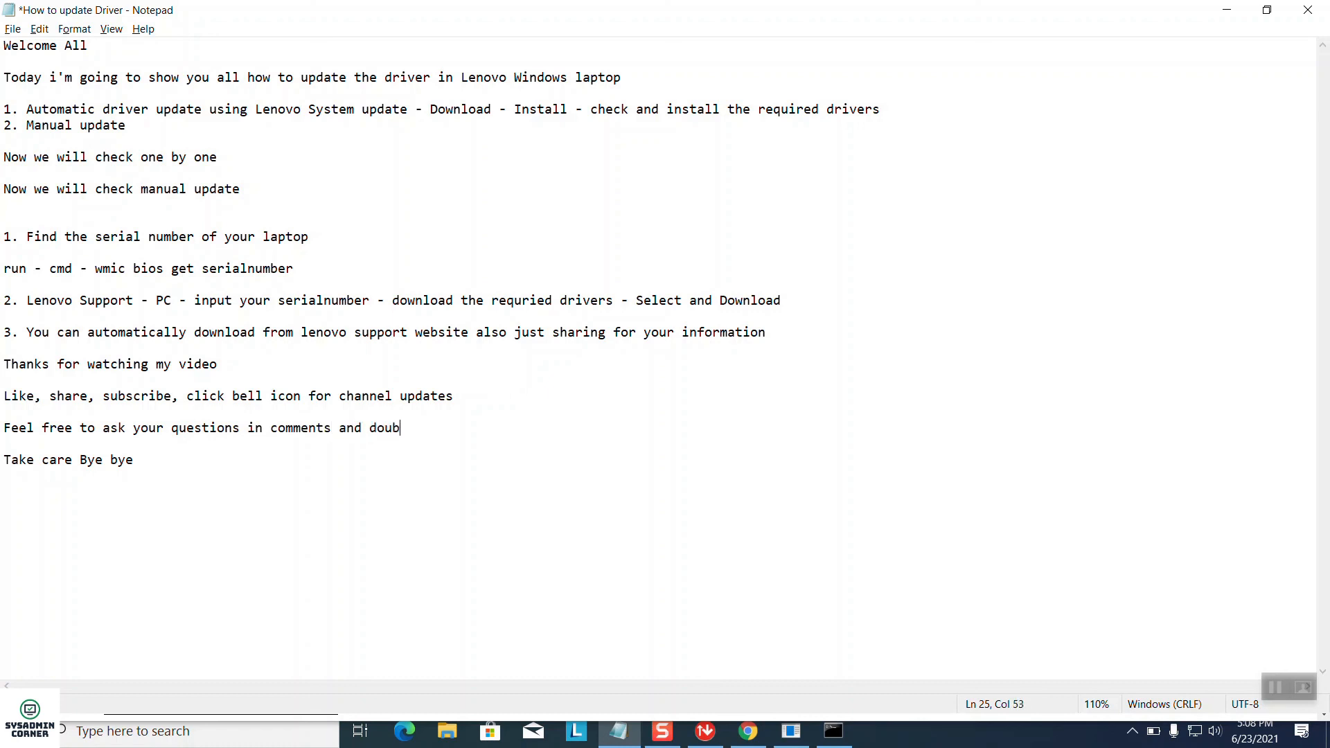
{"action": "type", "text": " comment"}
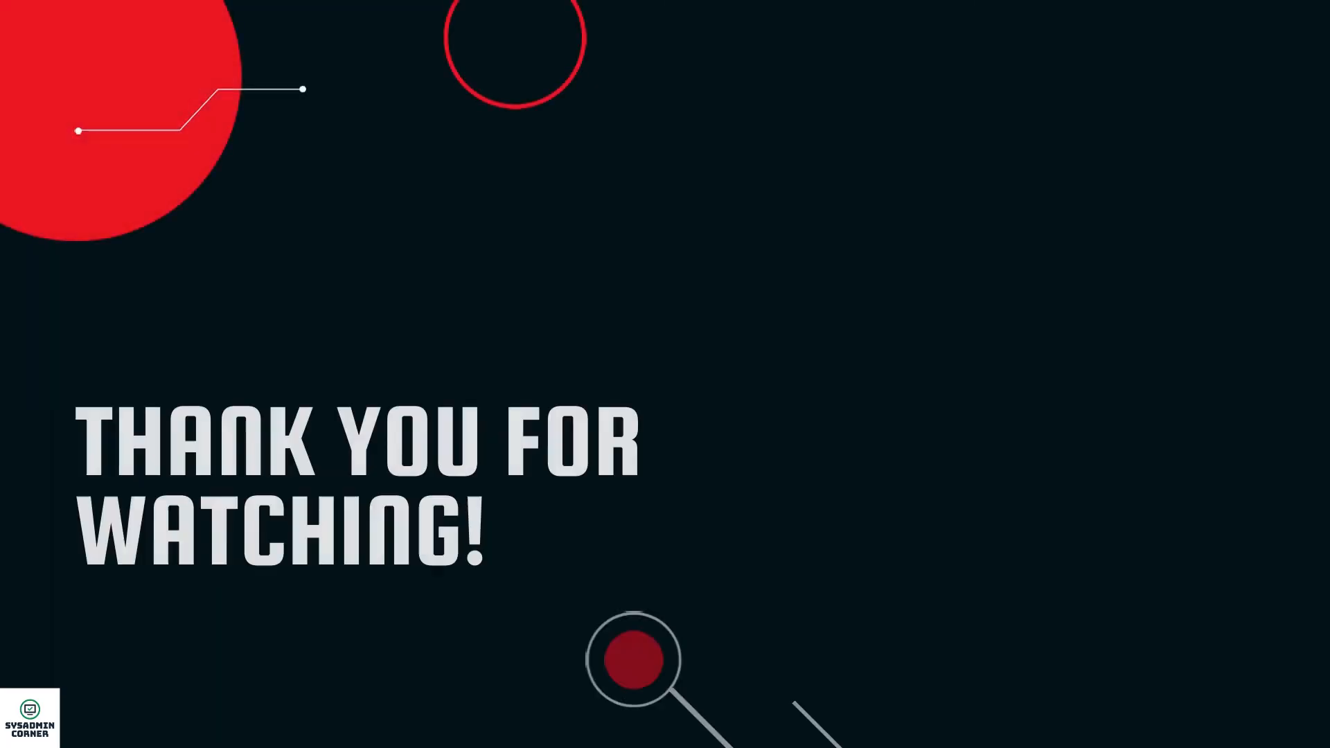